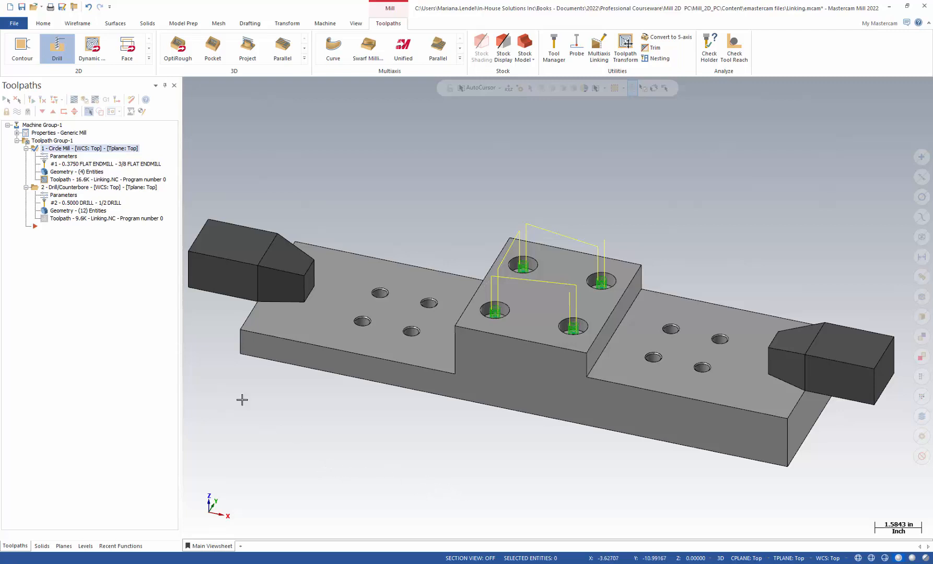
Step: In the Circle Mill Linking Parameters, reset the Clearance point association and start selecting a new point
left_click(69, 157)
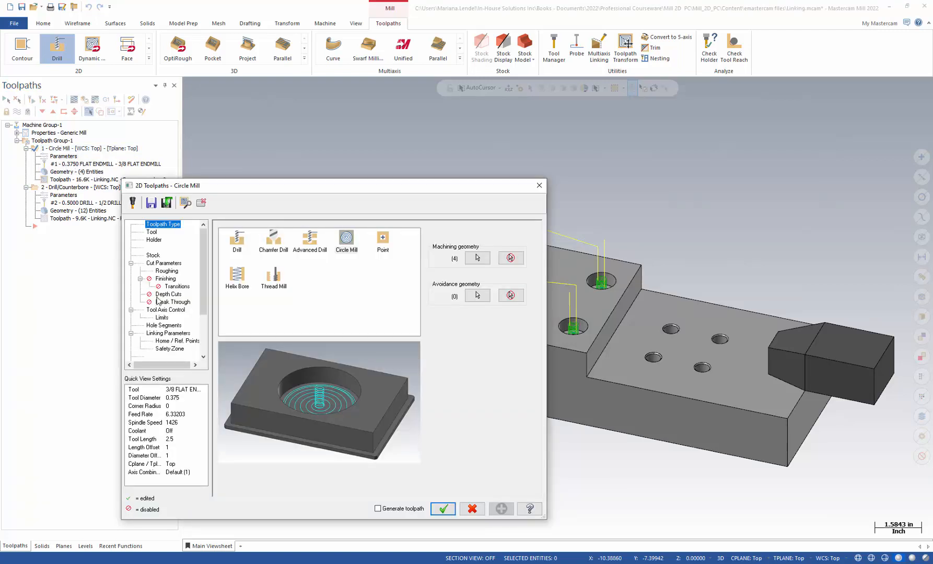
left_click(165, 265)
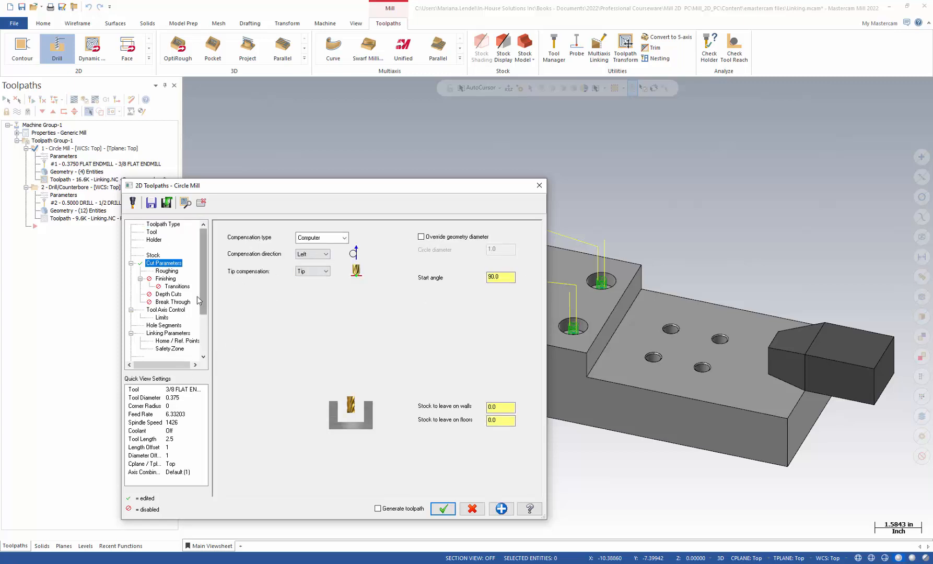
left_click(163, 334)
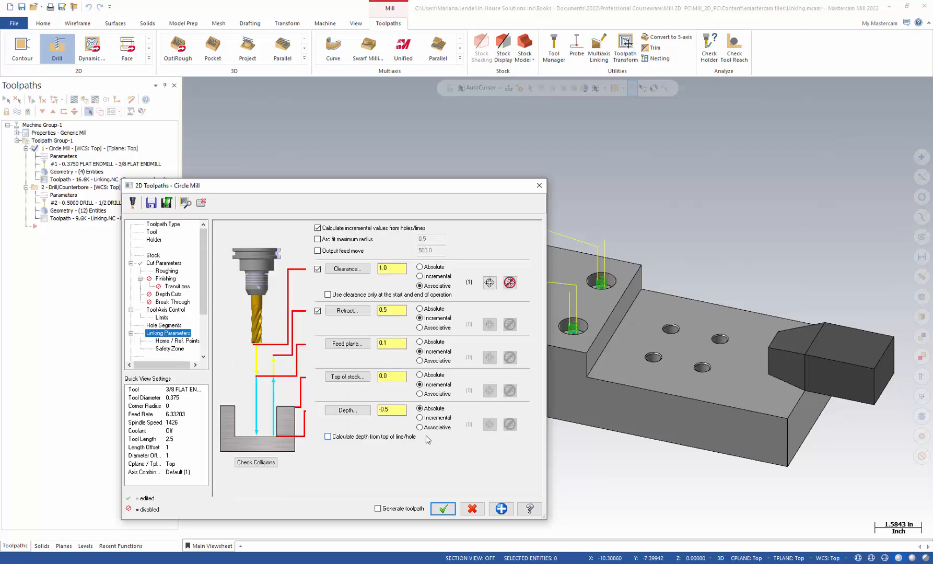
left_click_drag(397, 190, 361, 179)
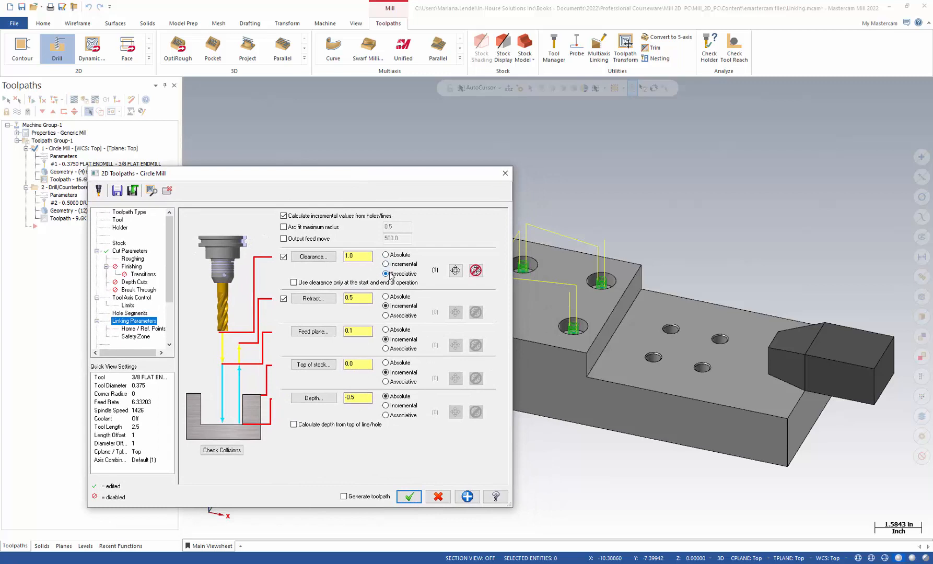
left_click(476, 270)
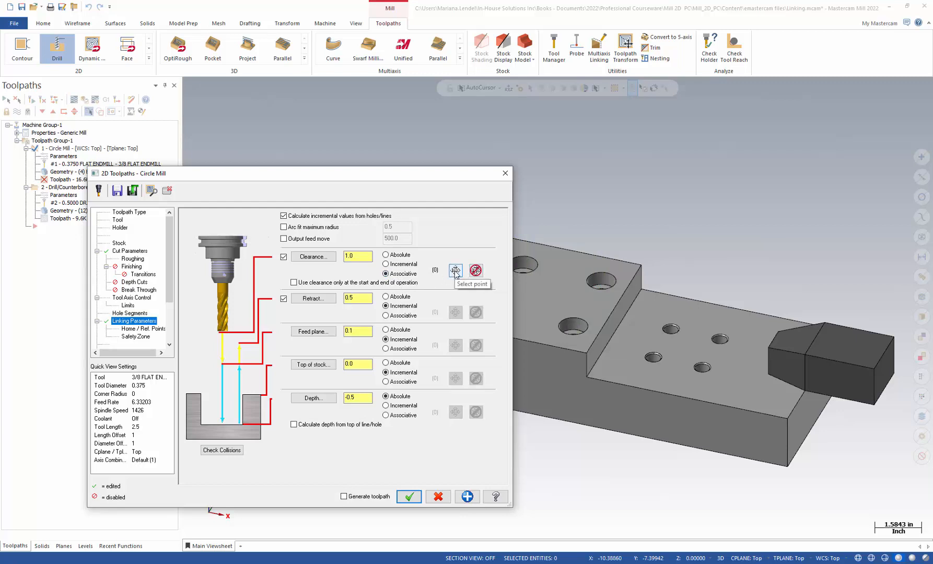
left_click(455, 270)
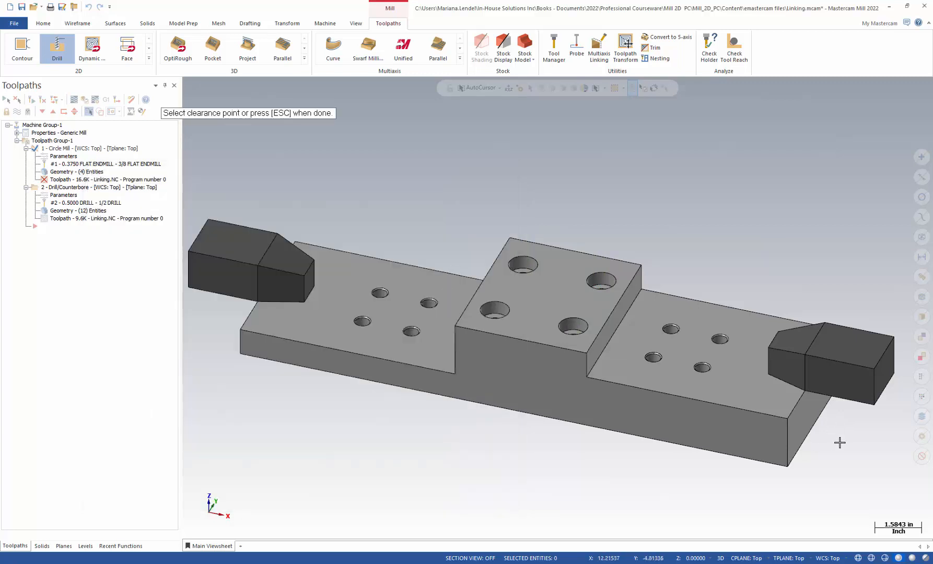
Step: From a near-front view, pick the right-hand block's top edge as the Circle Mill clearance point
mouse_move(839, 442)
middle_mouse_down()
mouse_move(864, 389)
mouse_move(875, 398)
middle_mouse_up()
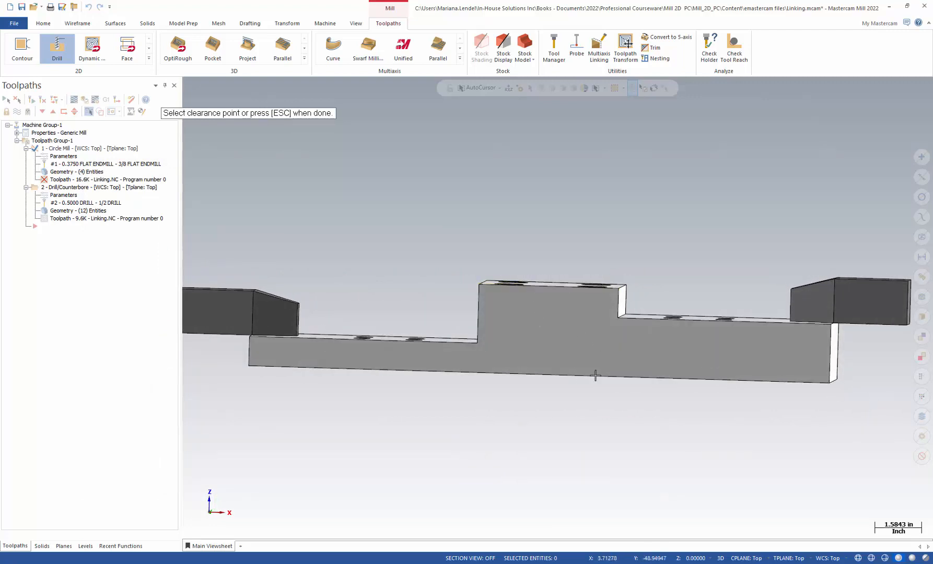
left_click(839, 286)
key("Escape")
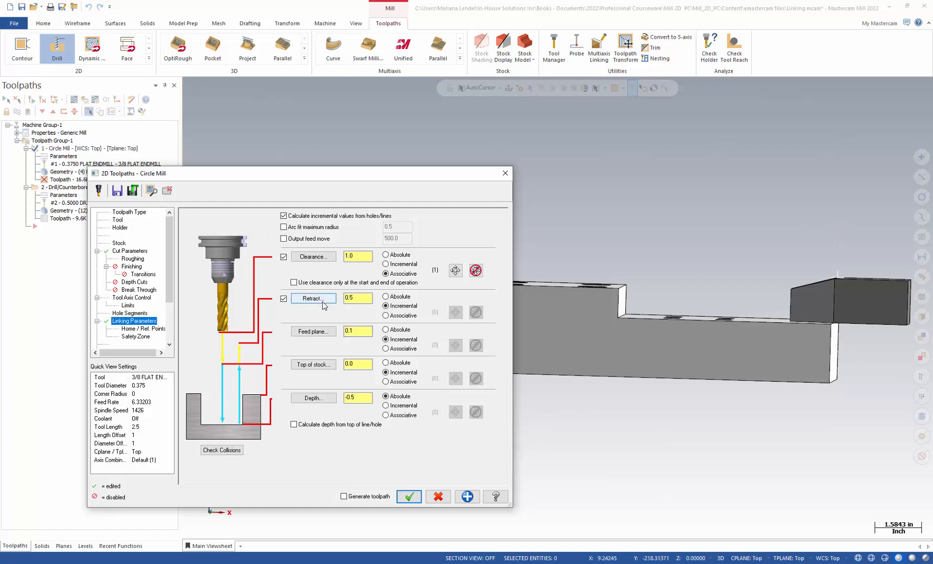
Step: Move the dialog aside, orbit to show the top face, and start picking the Circle Mill depth point (currently -0.5)
left_click(365, 300)
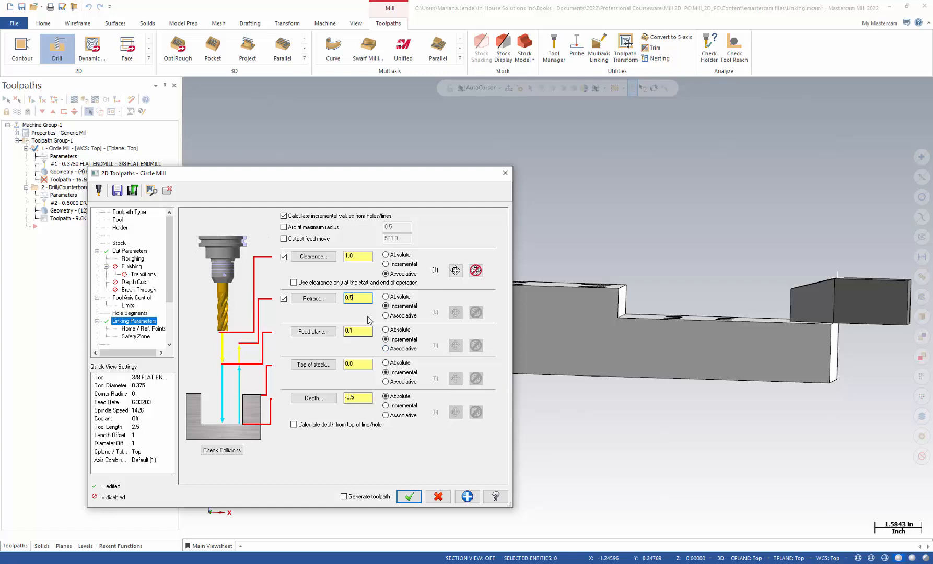
left_click_drag(329, 175, 237, 177)
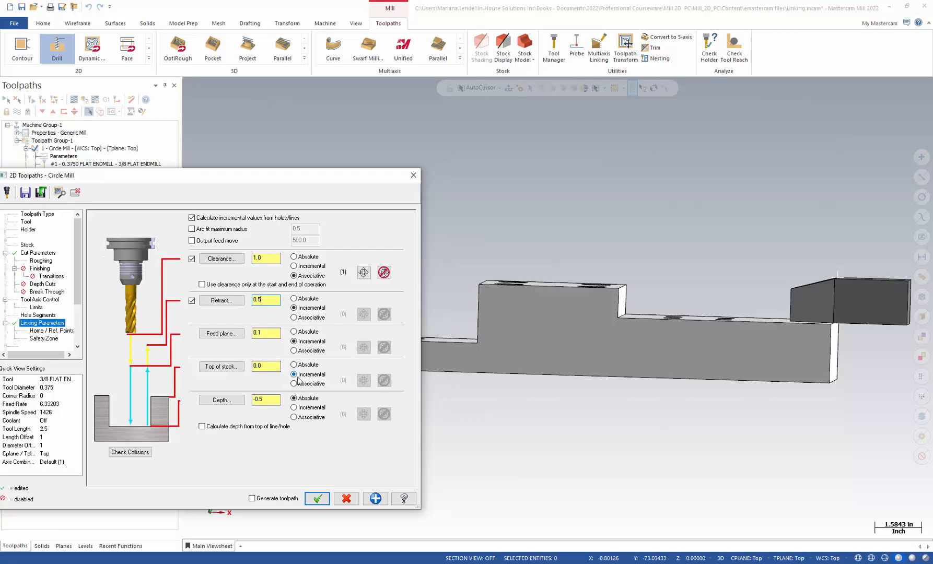
middle_click_drag(446, 345, 525, 256)
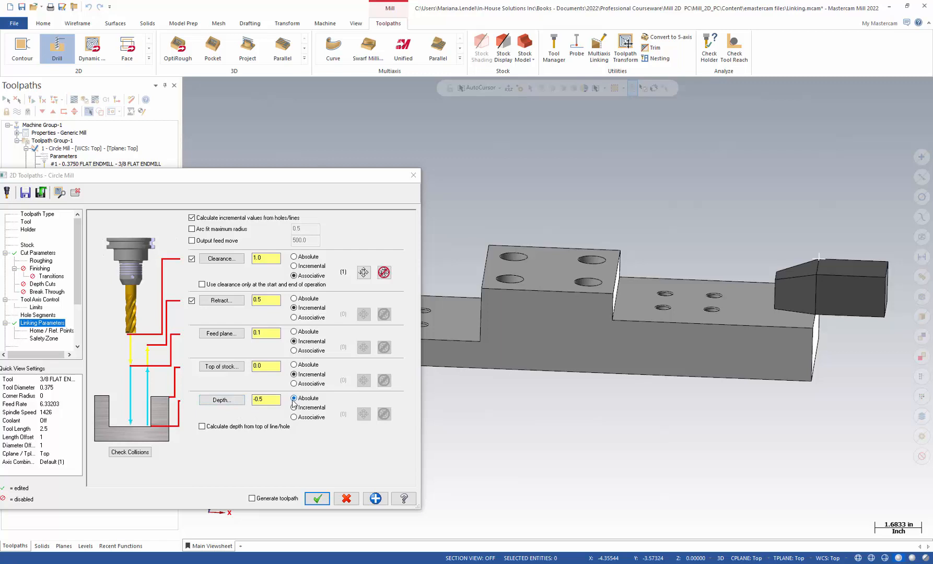
left_click(222, 400)
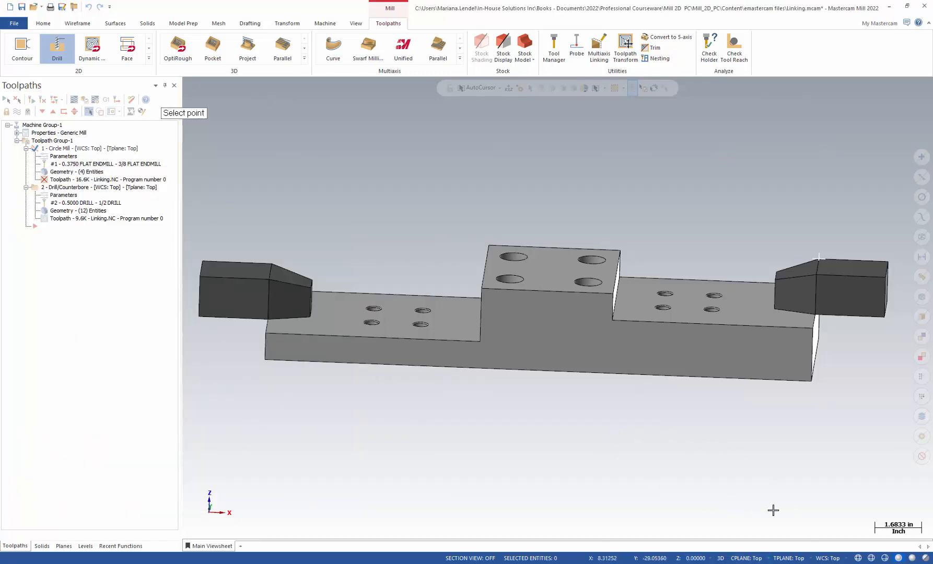
Step: Turn on translucency and pick a point on a raised-block hole for the Circle Mill depth
left_click(924, 557)
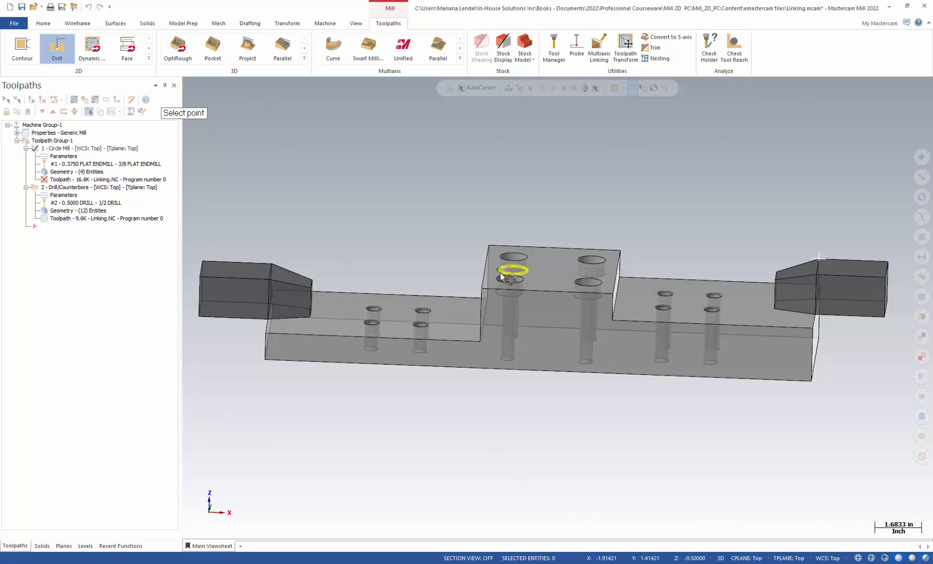
left_click(500, 277)
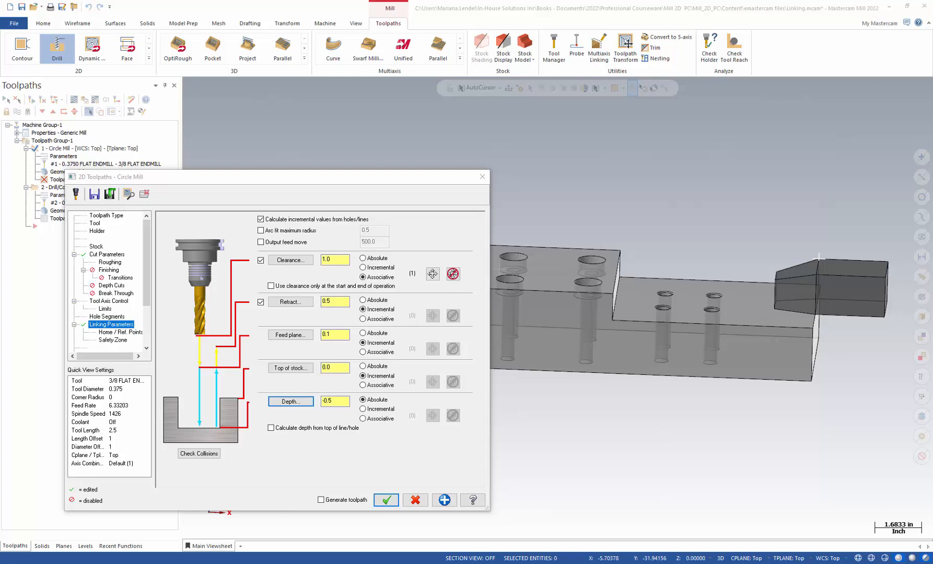
Step: Accept the Circle Mill changes to regenerate the toolpath, then toggle its display off
left_click(385, 501)
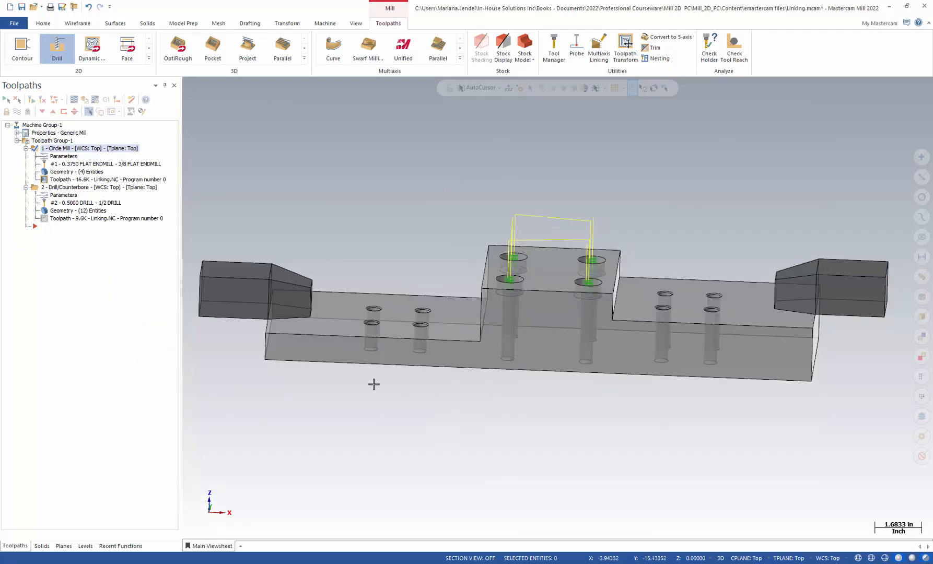
middle_click_drag(532, 381, 529, 435)
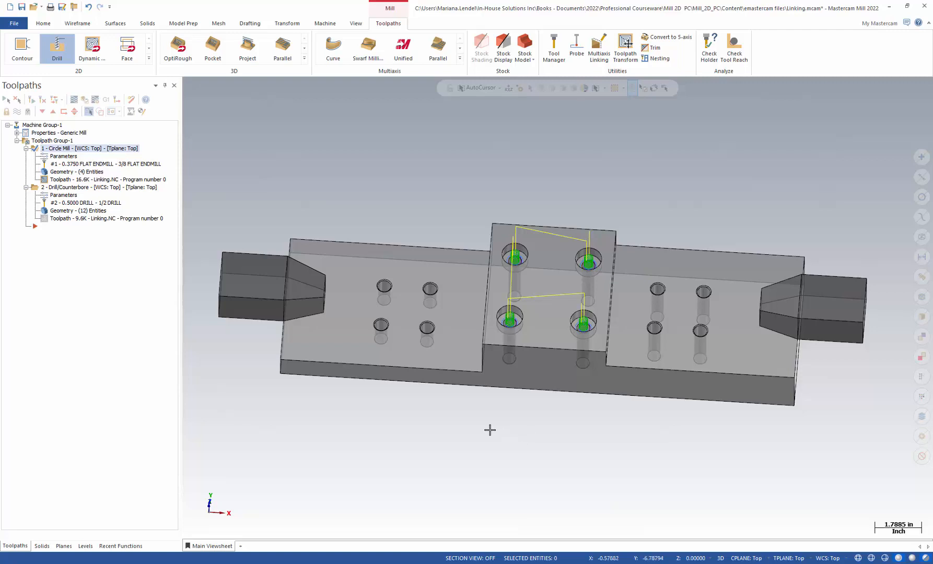
left_click(17, 111)
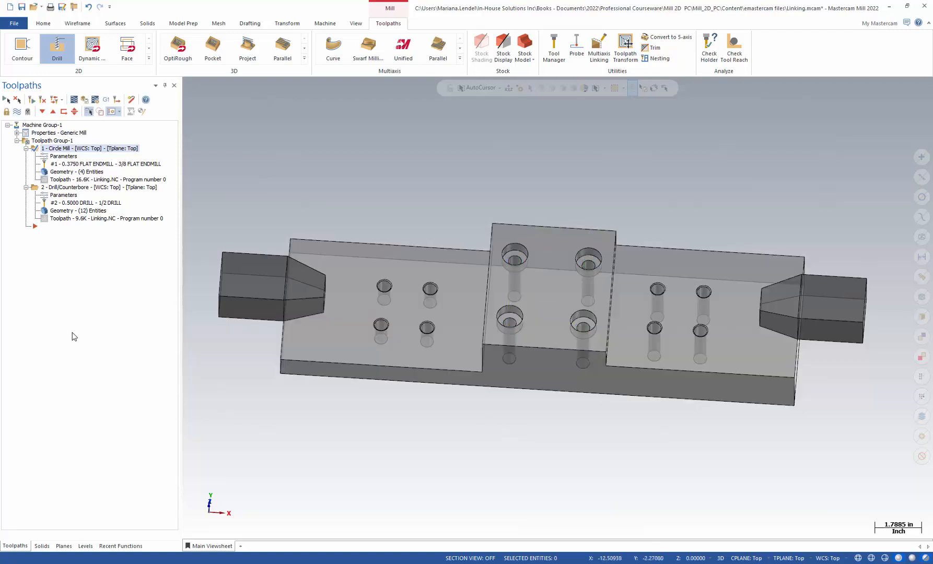
Step: Create a new Drill toolpath by window-selecting all 12 half-inch holes and confirming the hole definition
left_click(60, 45)
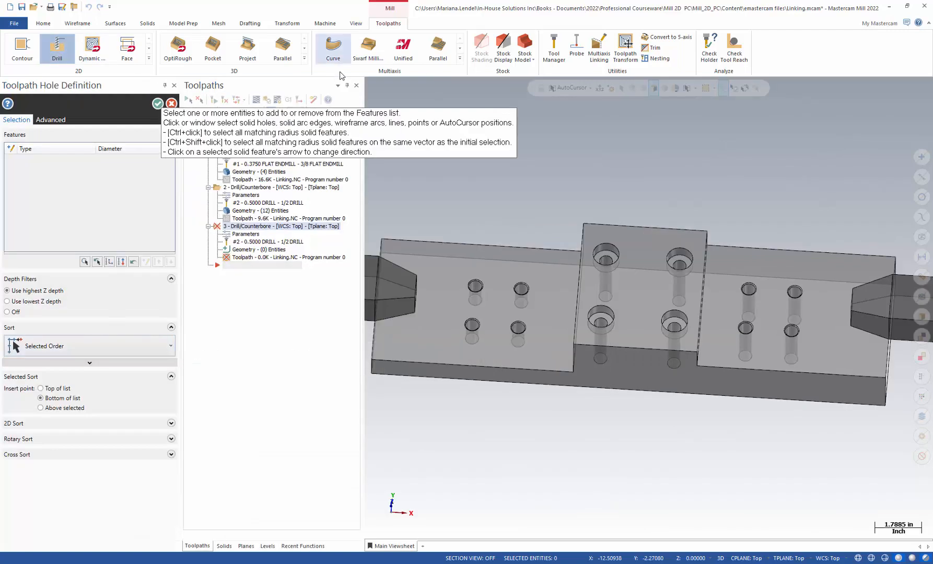
left_click_drag(346, 112, 622, 124)
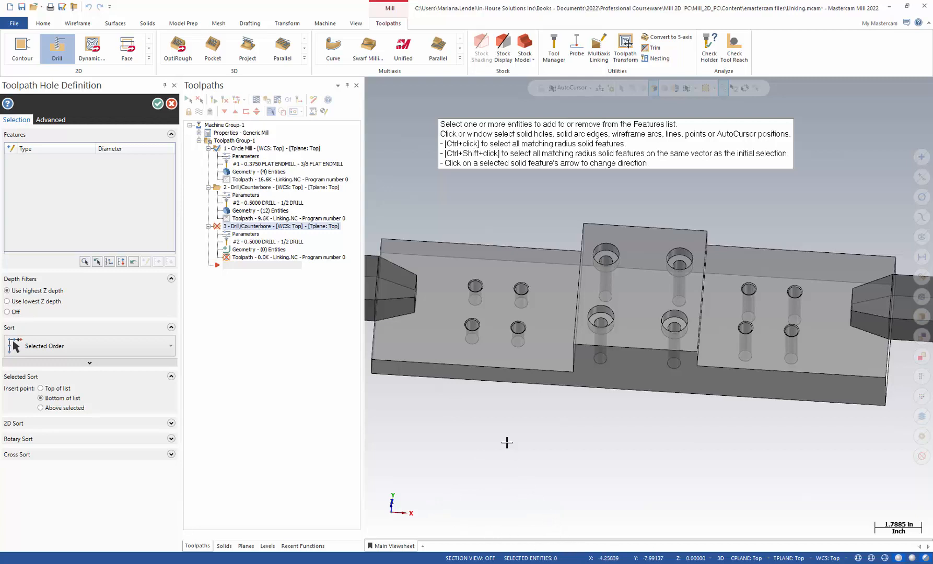
left_click(477, 291, "ctrl")
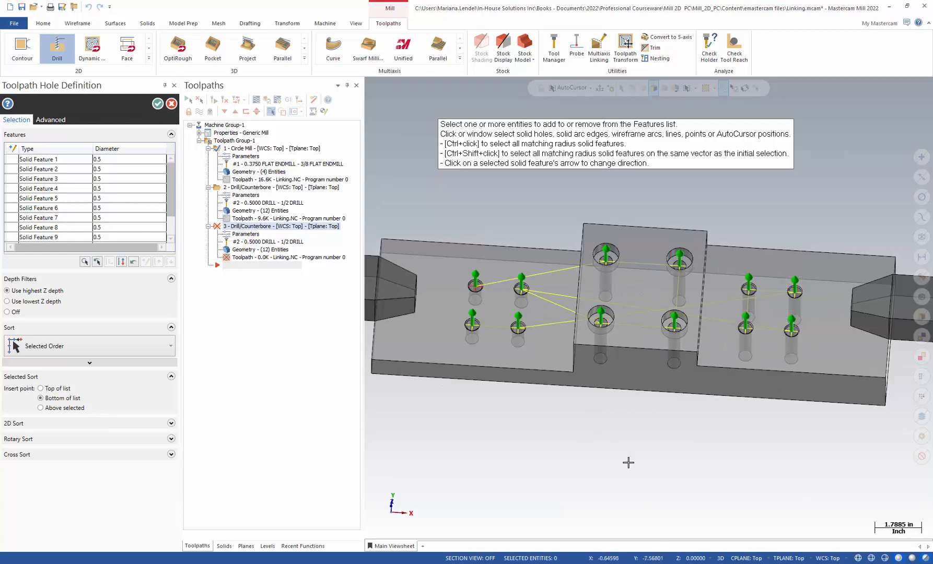
mouse_move(625, 471)
middle_mouse_down()
mouse_move(617, 428)
mouse_move(622, 487)
mouse_move(617, 450)
middle_mouse_up()
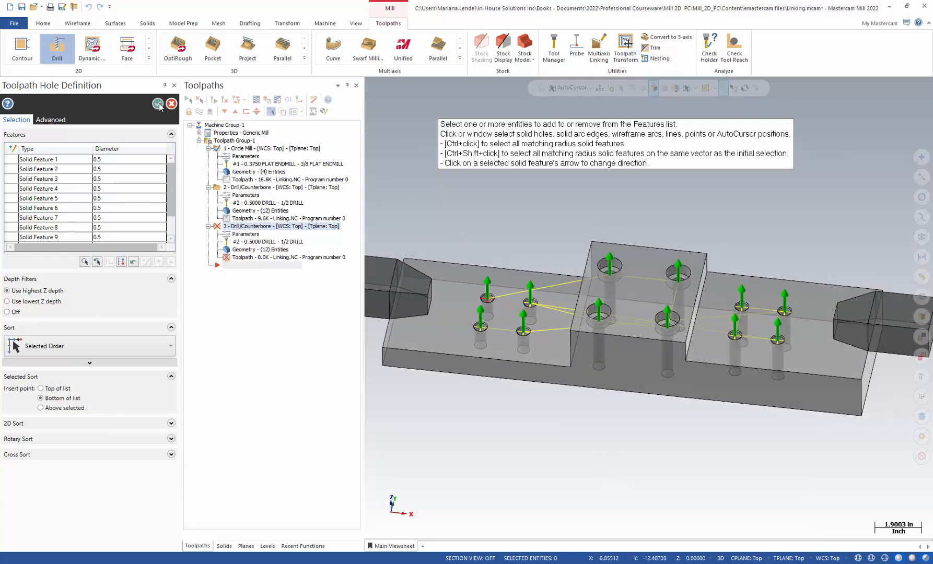
left_click(157, 104)
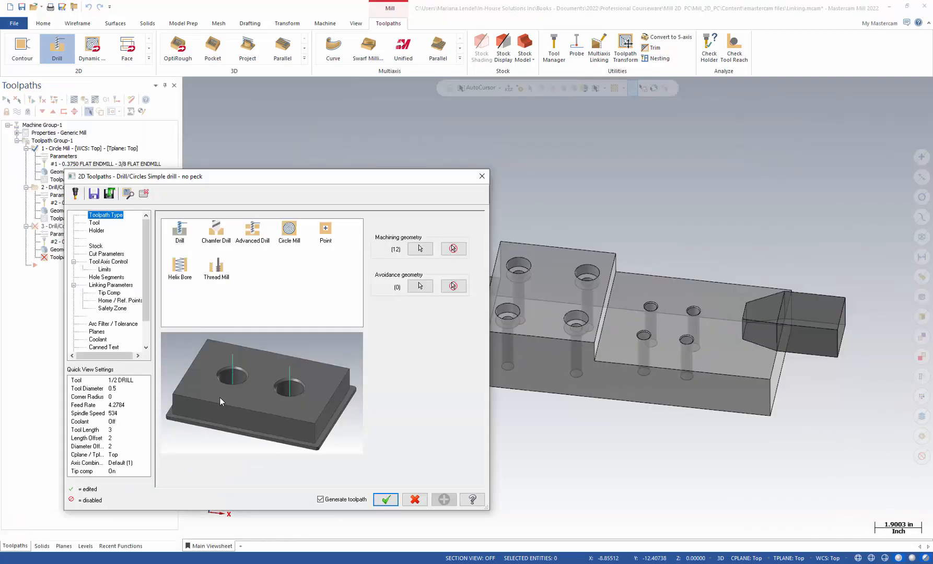
Step: Review the drill's tool and cycle pages, then clear the Clearance association and start picking a new point
left_click(95, 224)
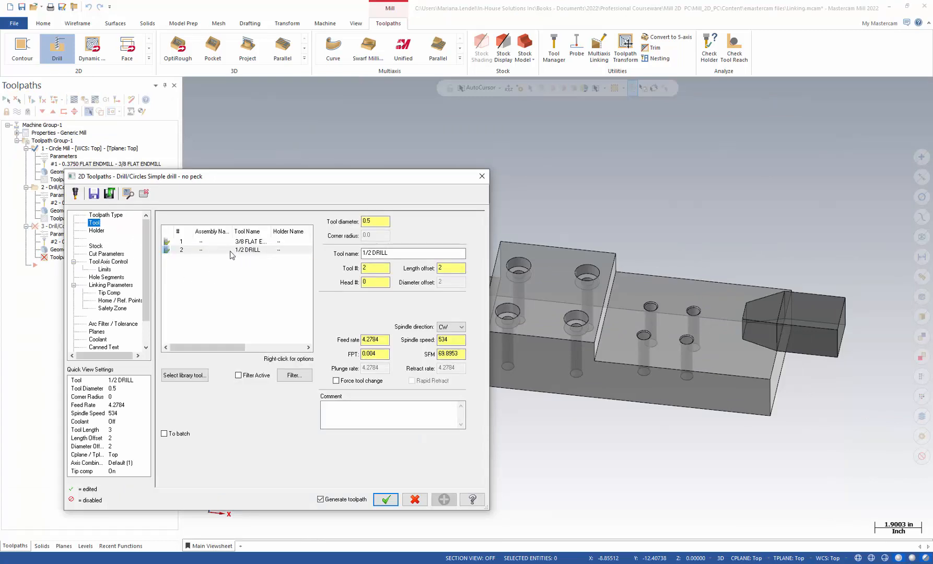
left_click(111, 256)
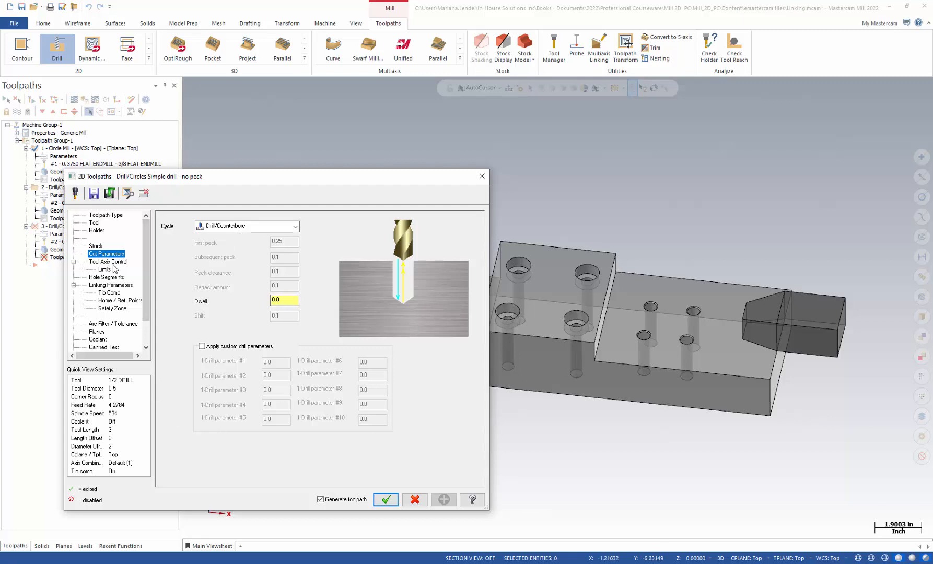
left_click(112, 285)
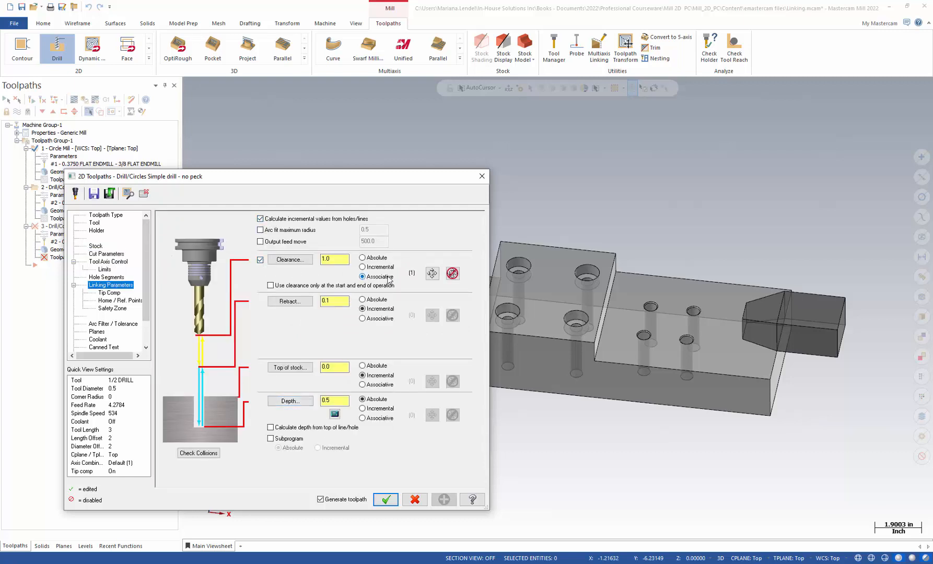
left_click(452, 274)
left_click(431, 273)
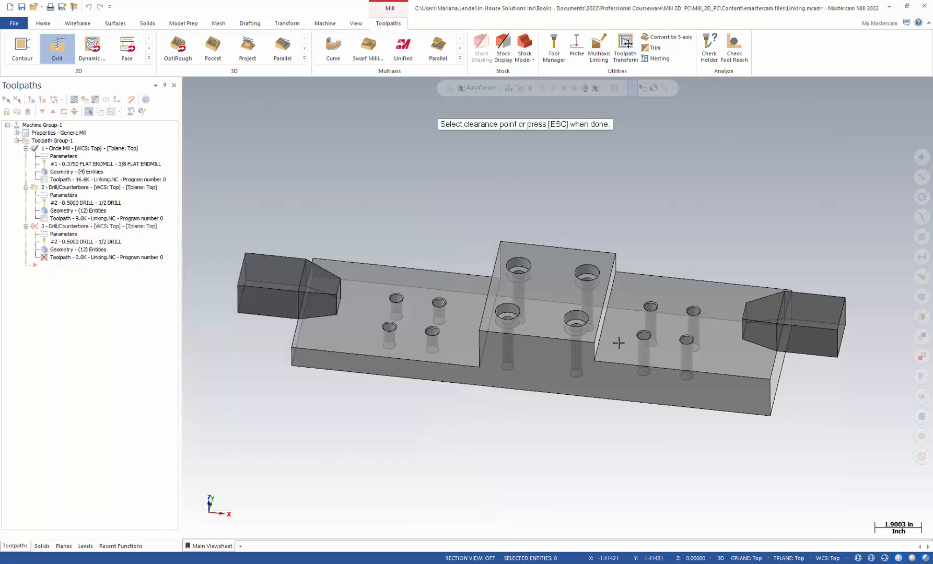
Step: Link drill clearance to the right block's corner (1.0) and set depth to -3.0 from the part's bottom corner
left_click(836, 333)
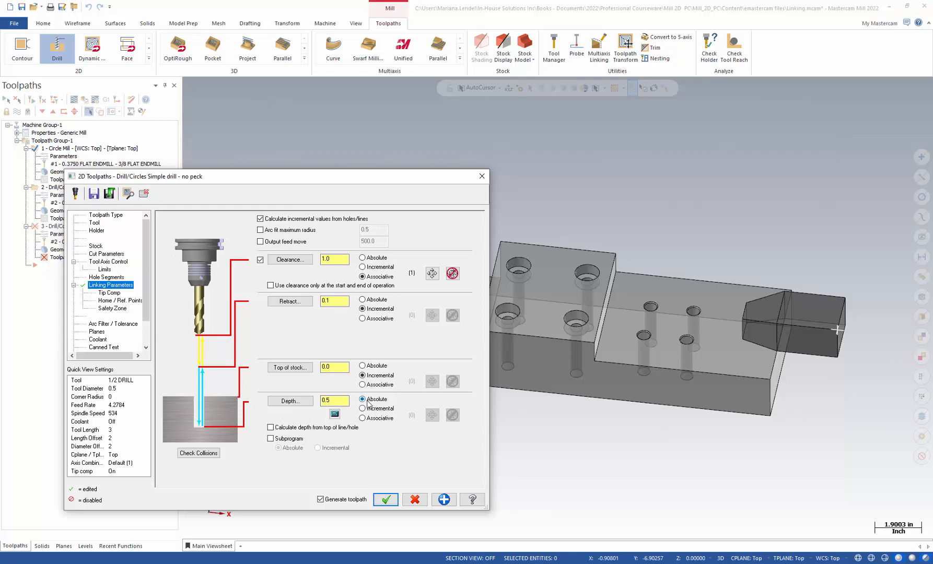
left_click(289, 400)
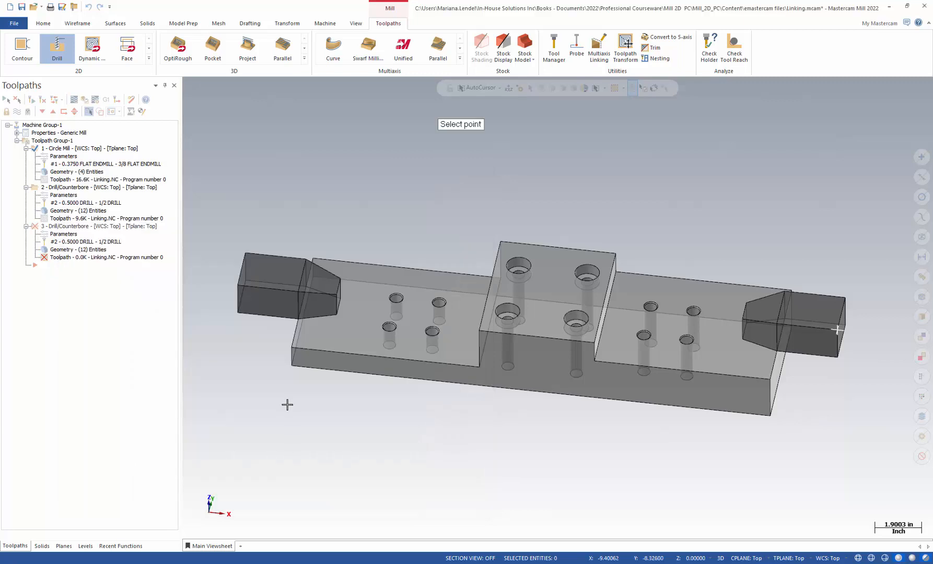
left_click(291, 365)
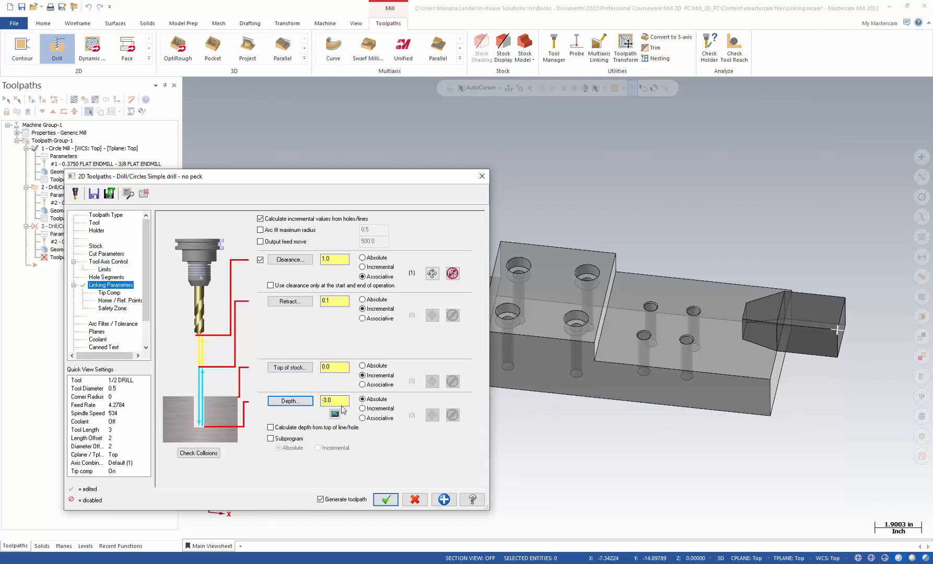
Step: Check Tip Comp, regenerate the third drill toolpath, and start a backplot of operation 3
left_click(108, 293)
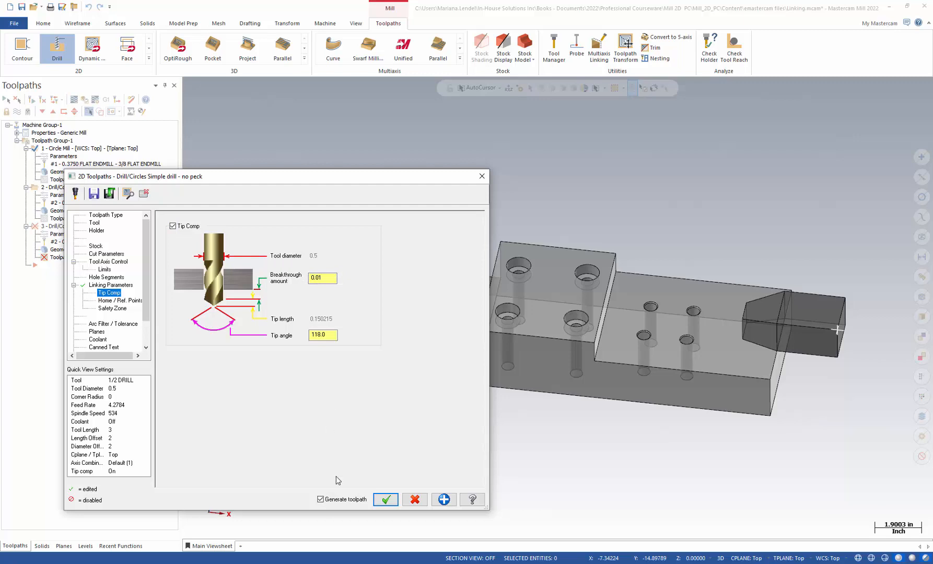
left_click(386, 500)
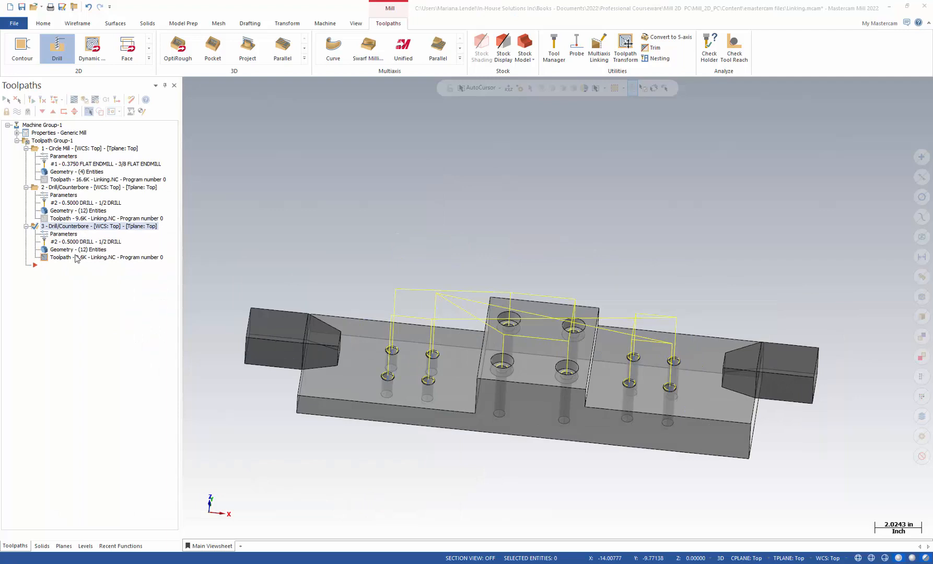
left_click(75, 256)
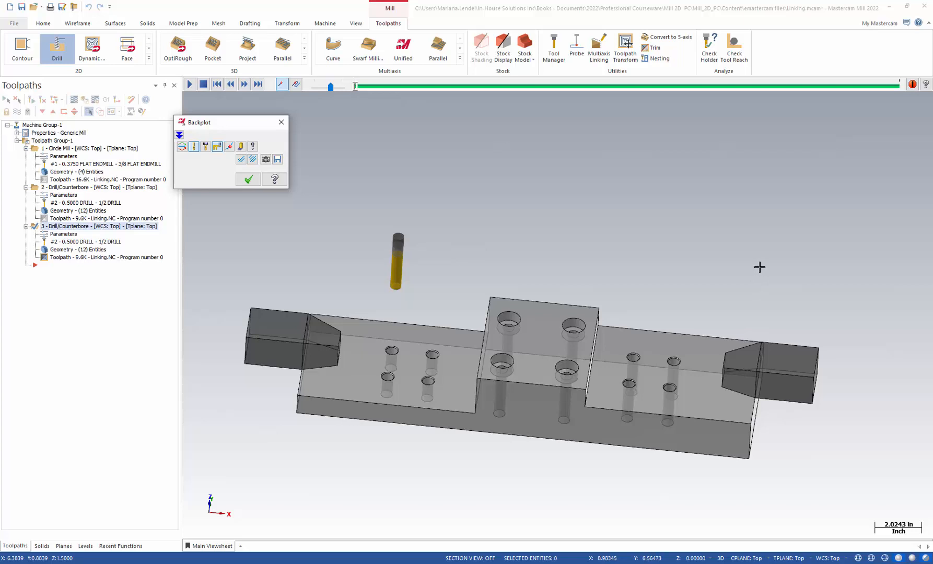
Step: Step the drill backplot forward until the tool plunges into the first hole
middle_click_drag(460, 258, 465, 225)
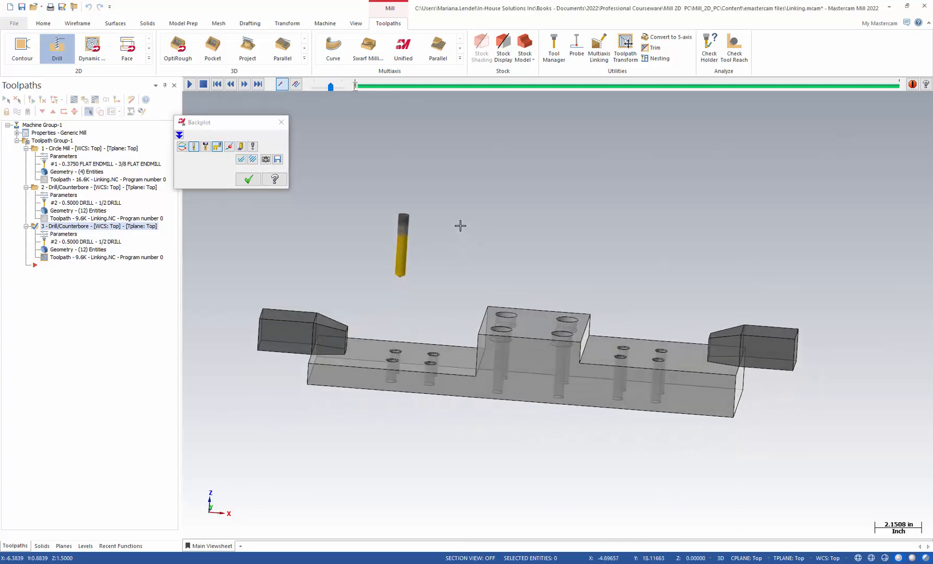
left_click(244, 85)
left_click(243, 84)
left_click(244, 85)
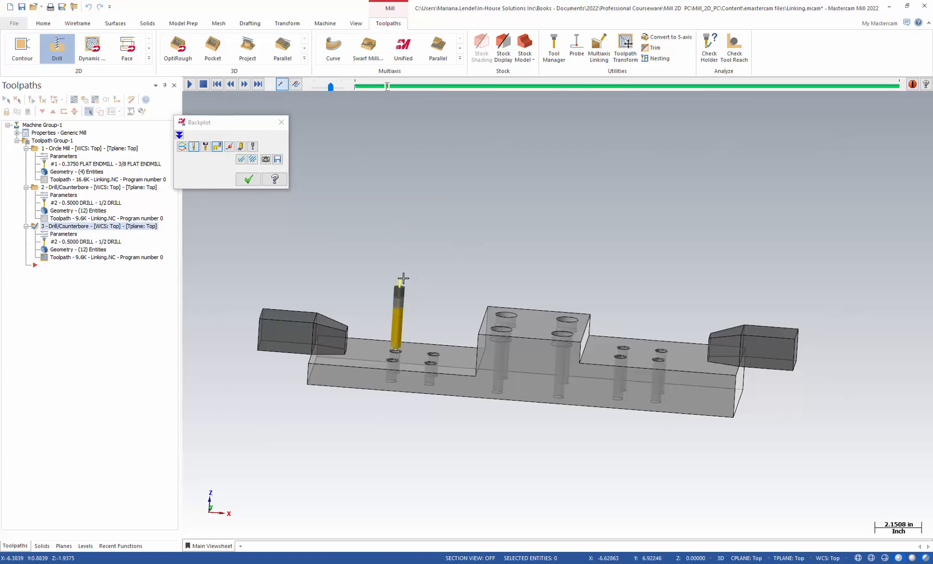
left_click(244, 84)
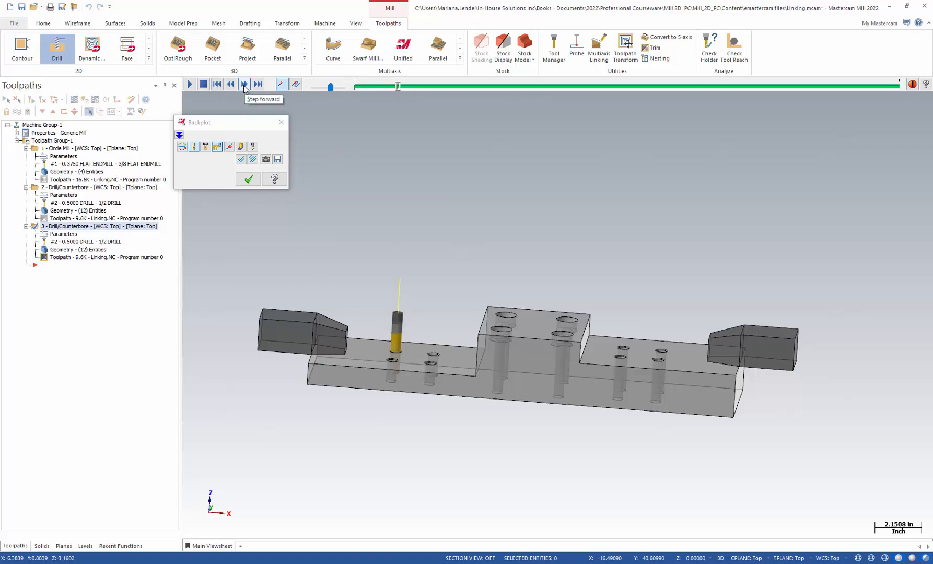
Step: Continue stepping the backplot as the drill retracts, moves to the next hole, and plunges to full depth
middle_click_drag(455, 409, 466, 384)
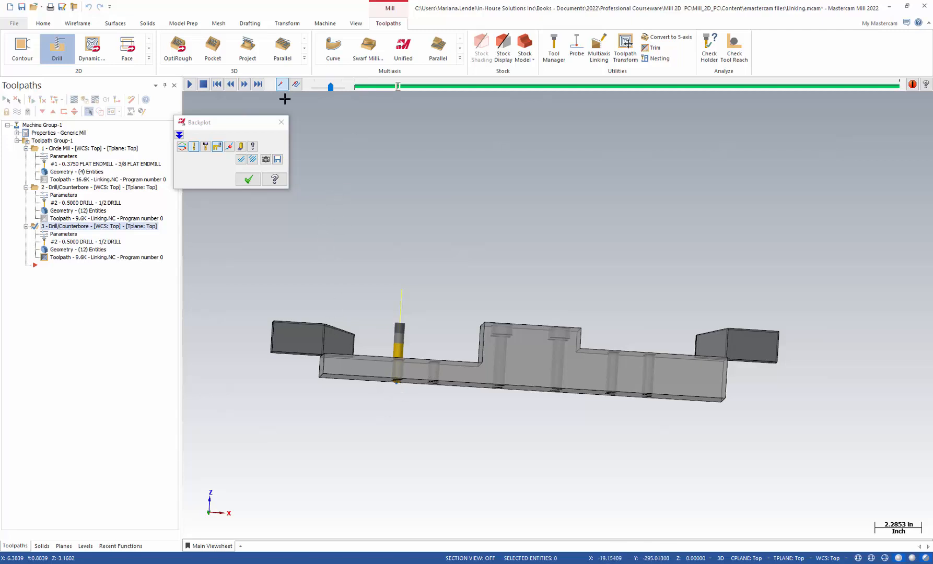
middle_click_drag(416, 213, 410, 235)
left_click(244, 84)
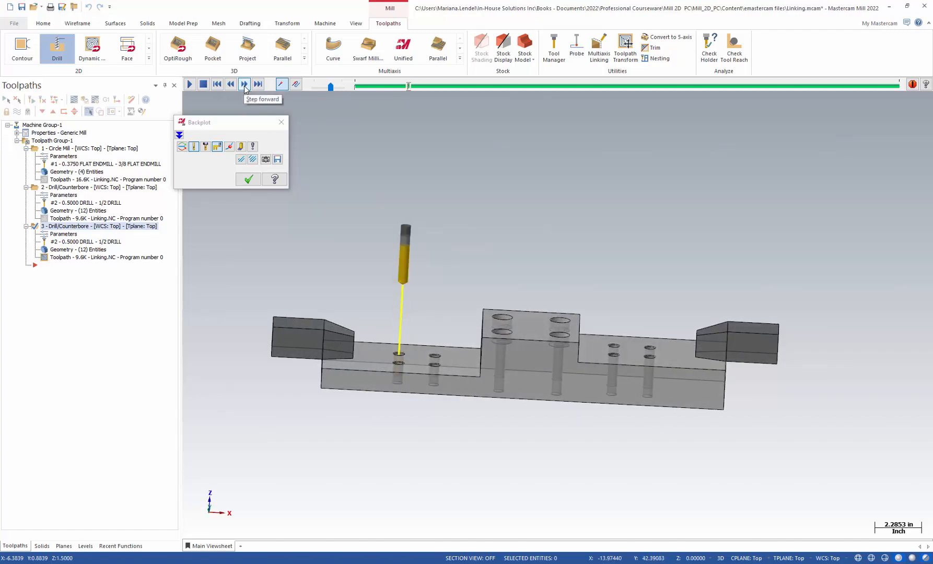
left_click(244, 84)
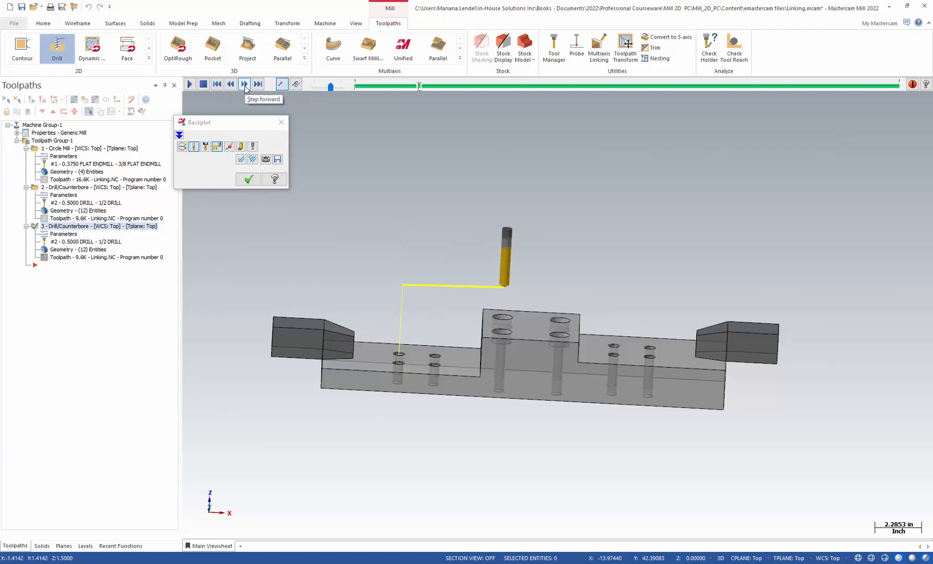
left_click(245, 84)
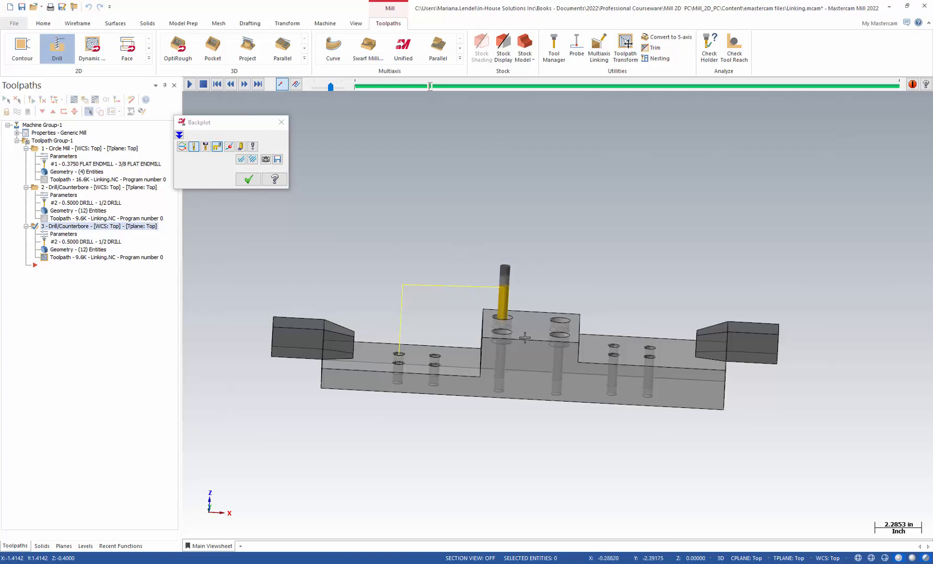
scroll(525, 338, "down", 1)
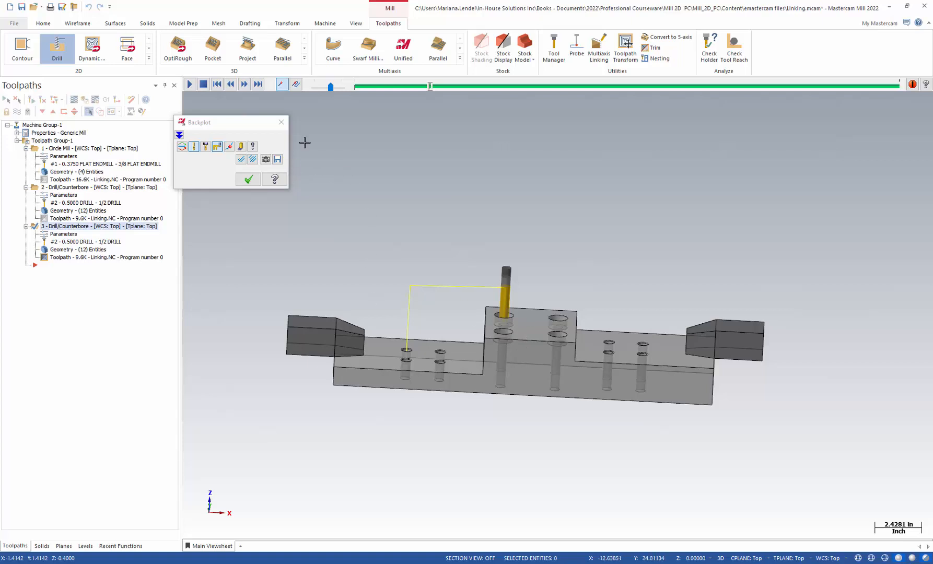
left_click(244, 84)
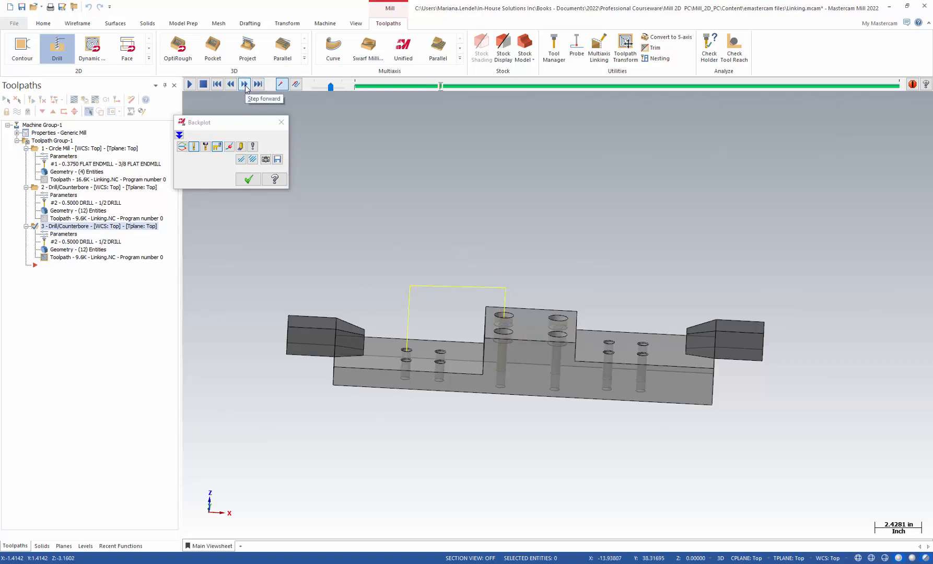
Step: Step the drill backplot move by move through the plunges and retracts of the upper holes
left_click(244, 85)
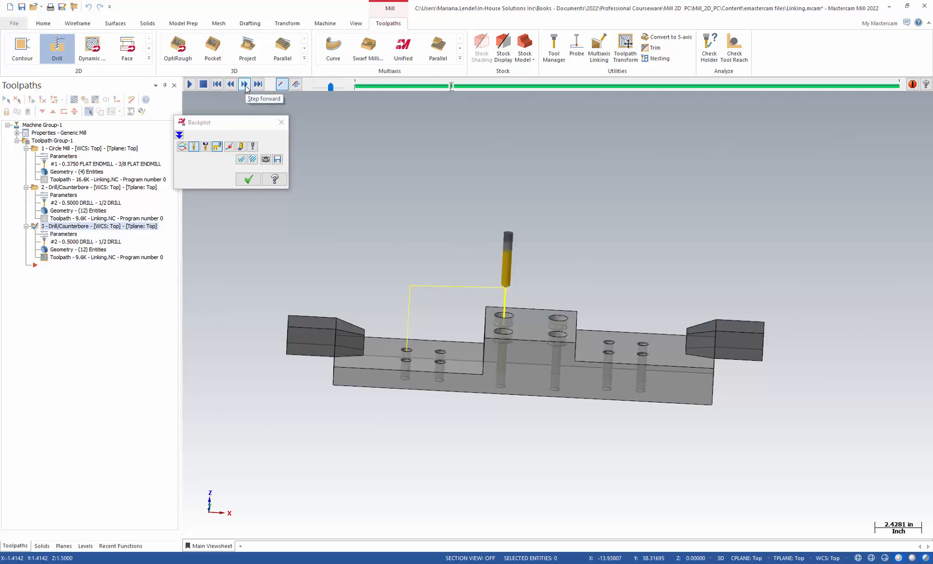
left_click(244, 85)
left_click(244, 84)
left_click(244, 84)
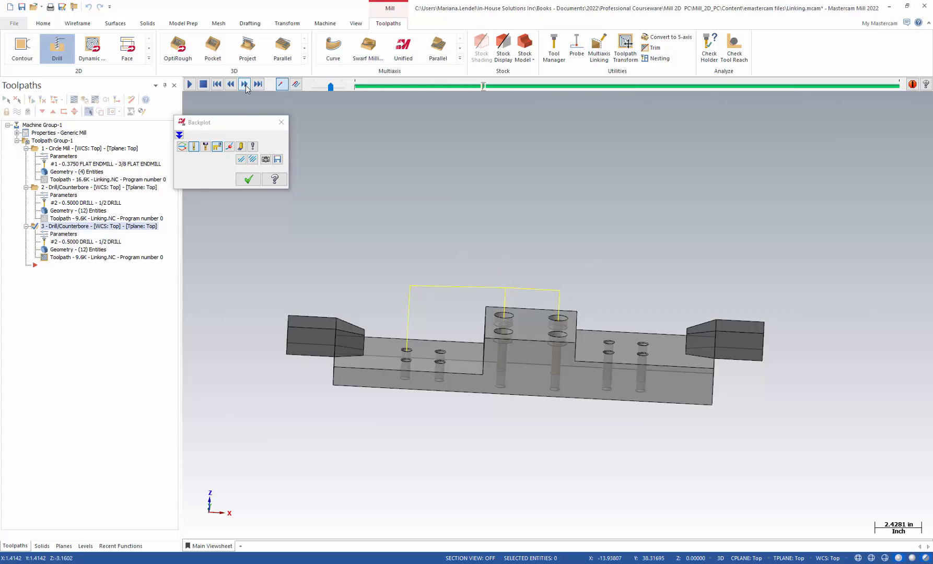
left_click(245, 84)
left_click(244, 84)
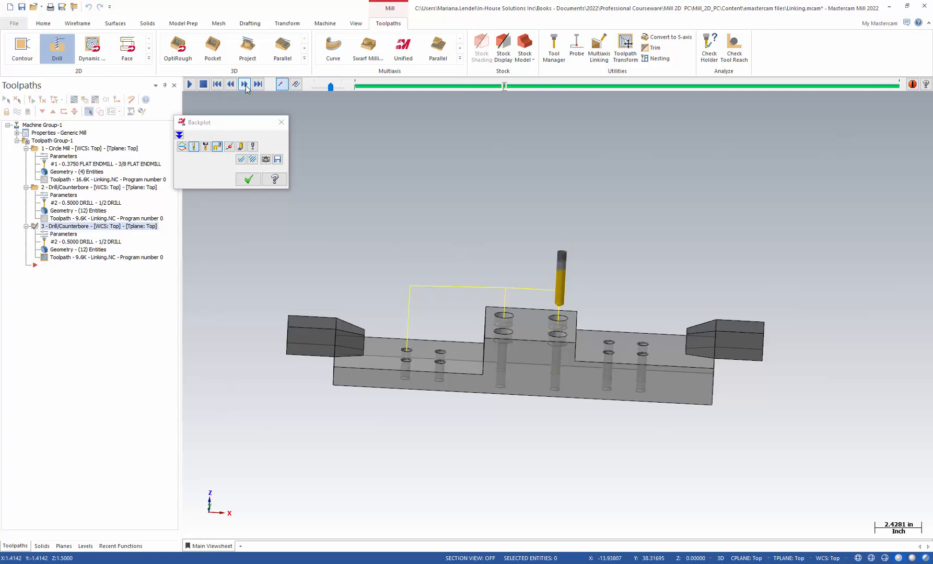
left_click(245, 84)
left_click(245, 84)
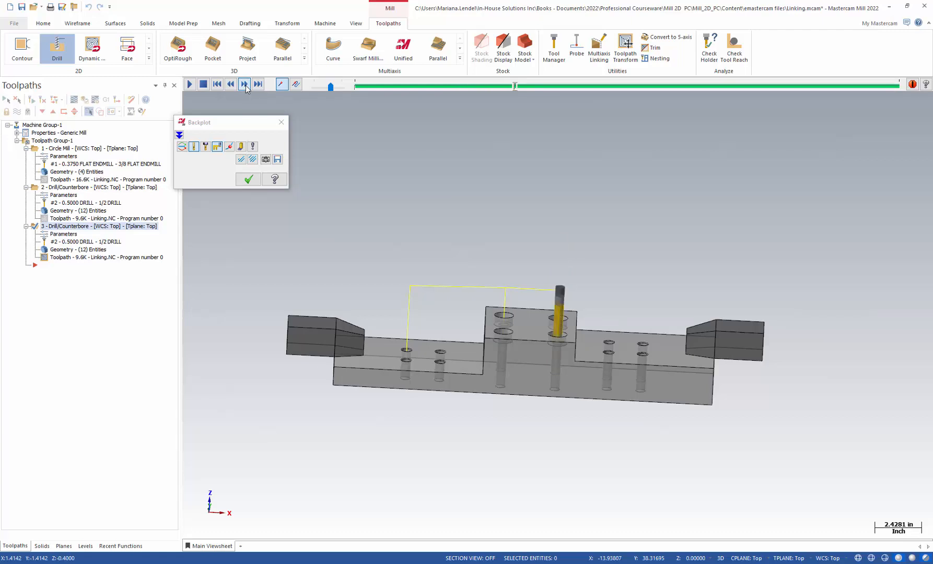
left_click(245, 84)
left_click(245, 84)
left_click(244, 84)
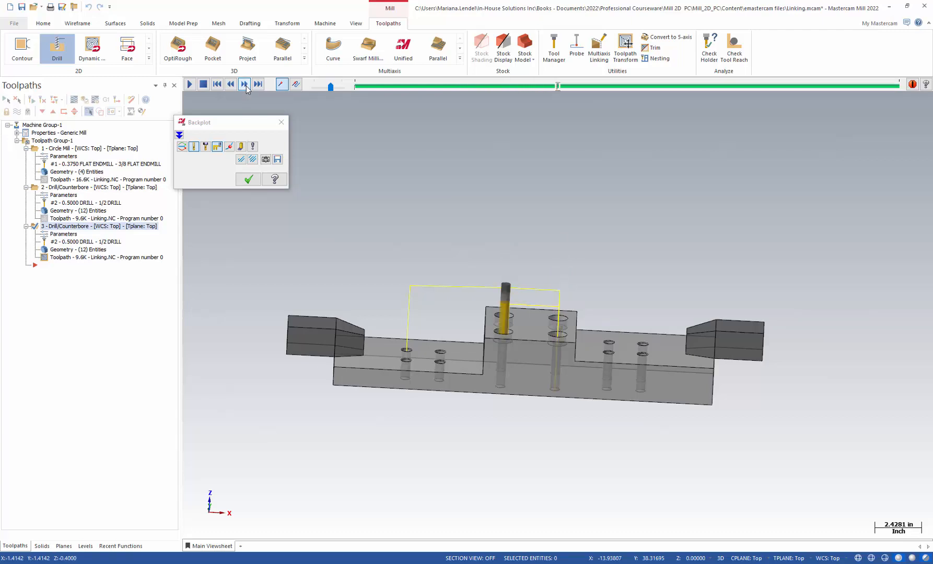
left_click(244, 84)
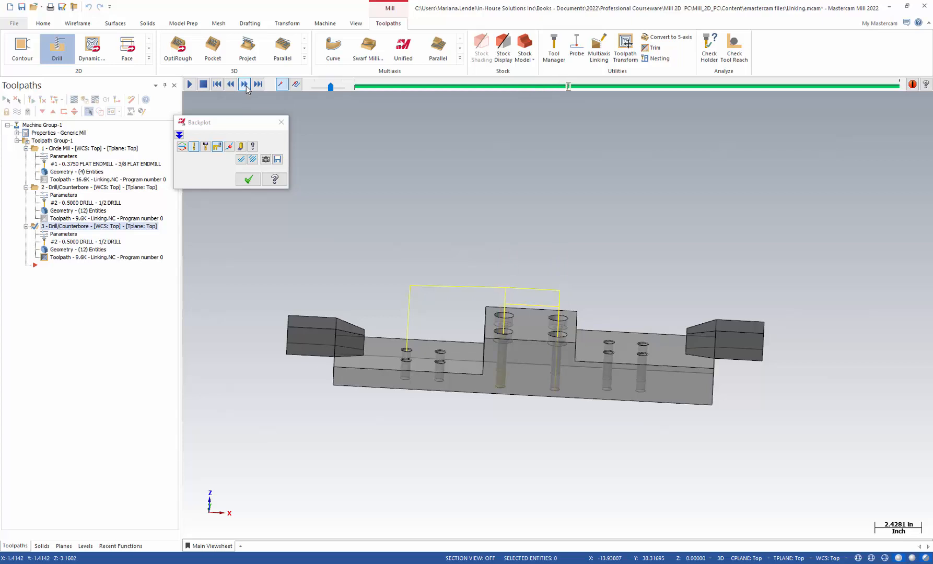
left_click(245, 84)
left_click(244, 84)
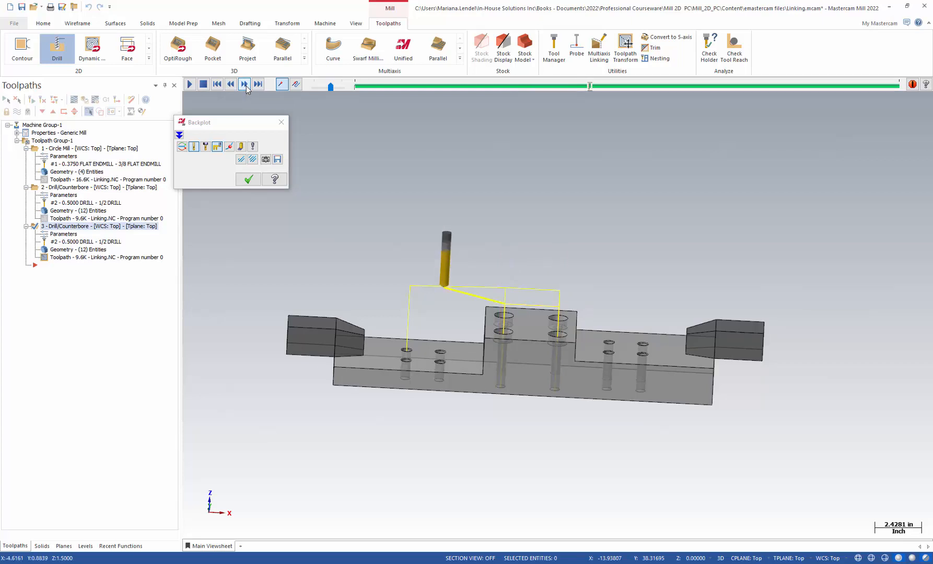
Step: Step through the lower holes to the final retract, then close the backplot
left_click(244, 84)
left_click(245, 84)
left_click(245, 84)
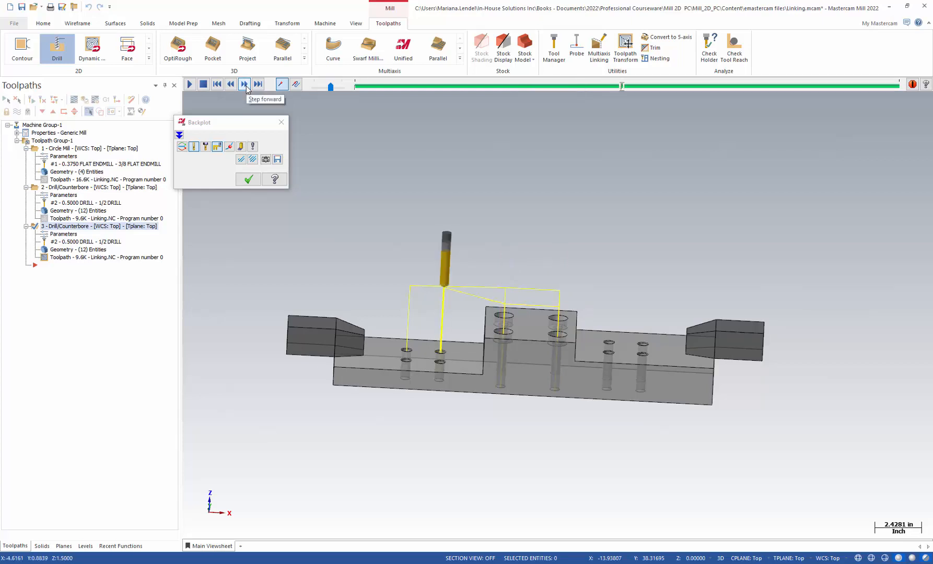
left_click(245, 84)
left_click(245, 84)
left_click(244, 84)
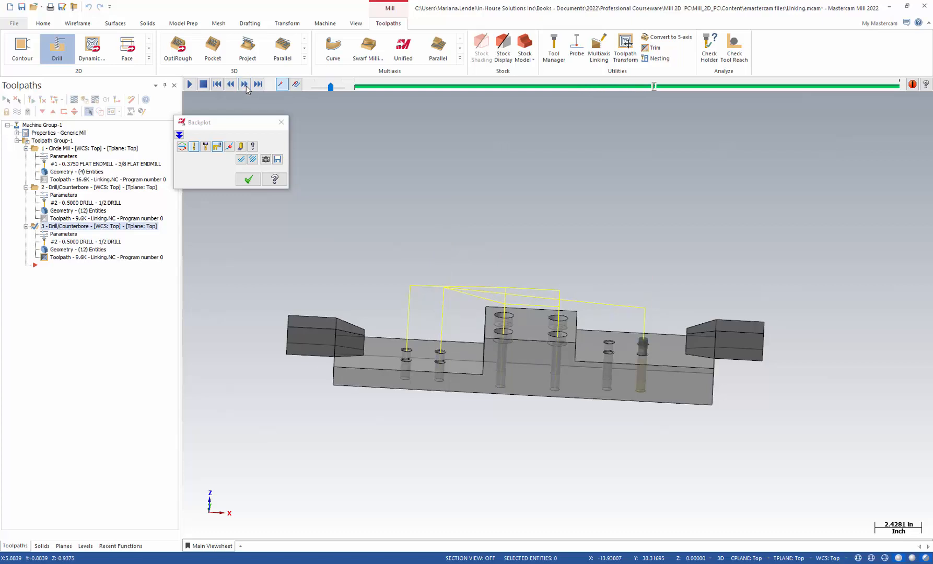
left_click(244, 85)
left_click(244, 84)
left_click(245, 85)
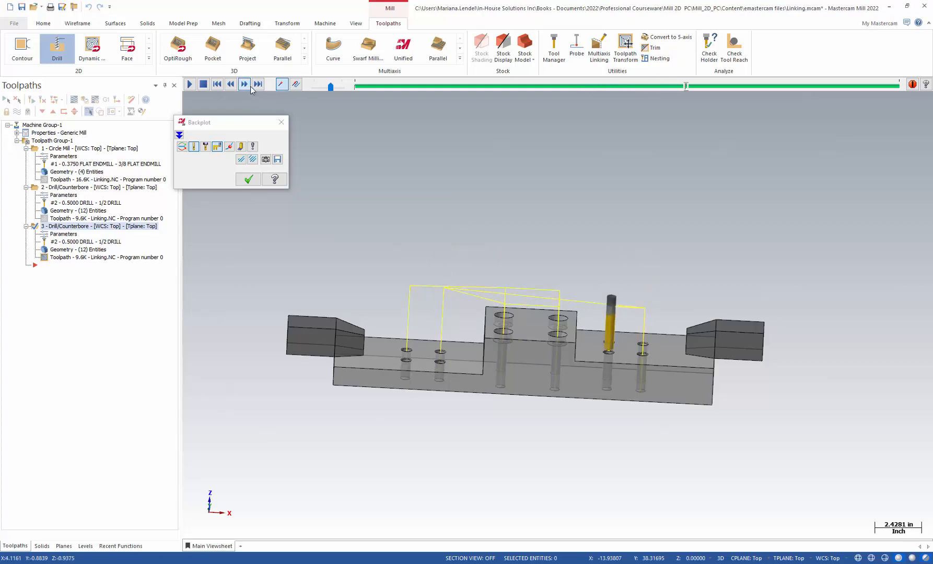
left_click(245, 84)
left_click(244, 84)
left_click(245, 85)
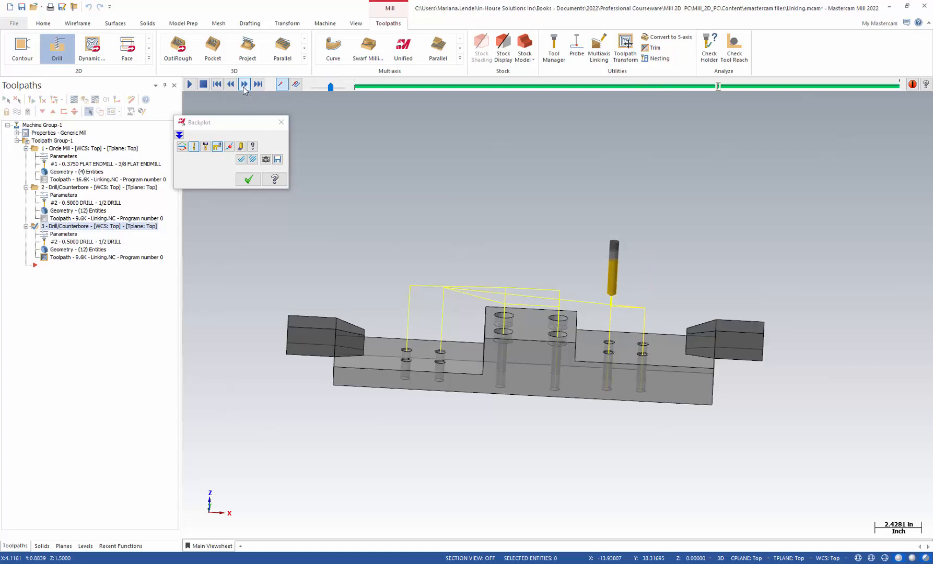
left_click(245, 84)
left_click(245, 84)
left_click(244, 84)
left_click(244, 84)
left_click(244, 85)
left_click(244, 85)
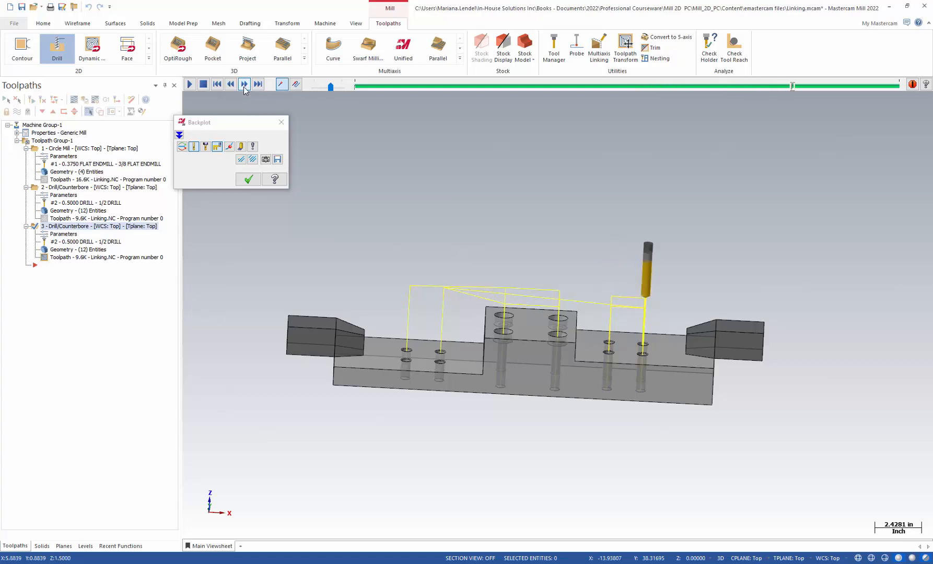
left_click(244, 86)
left_click(244, 85)
left_click(245, 85)
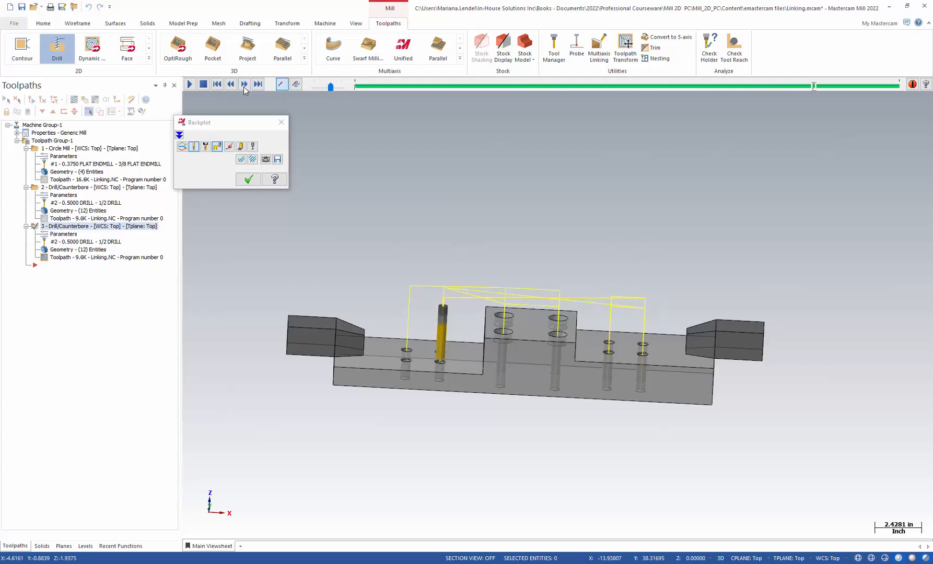
left_click(244, 85)
left_click(245, 85)
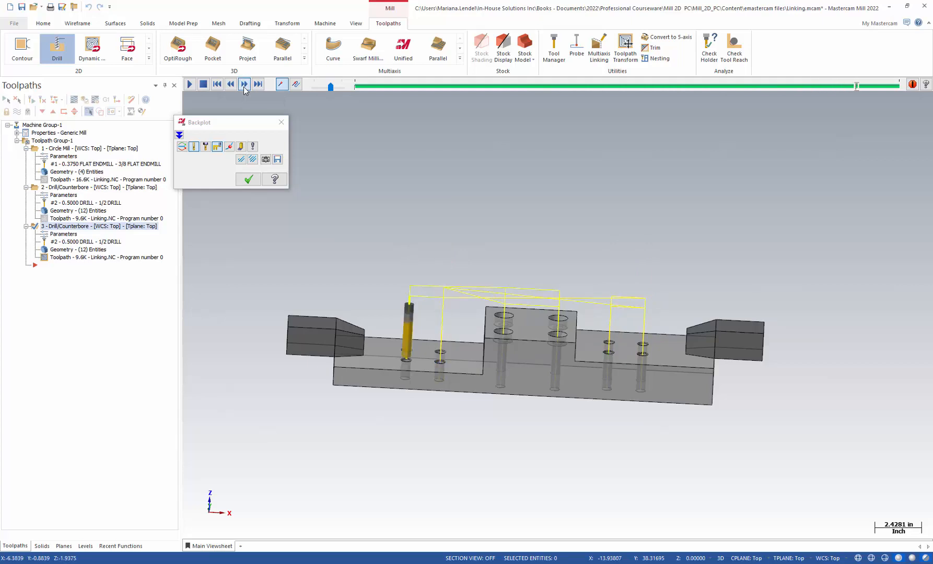
left_click(244, 85)
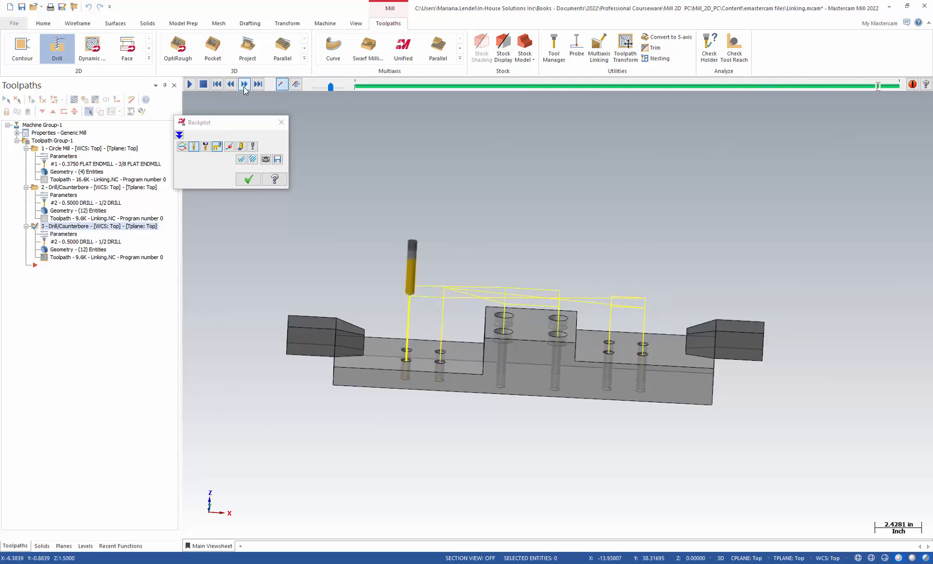
left_click(248, 179)
middle_click_drag(514, 441, 474, 426)
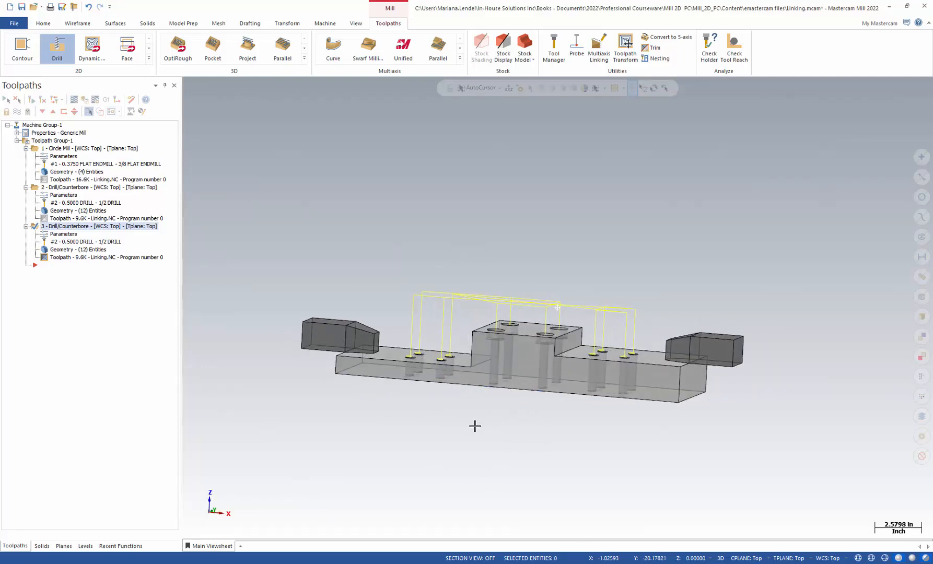
left_click(67, 237)
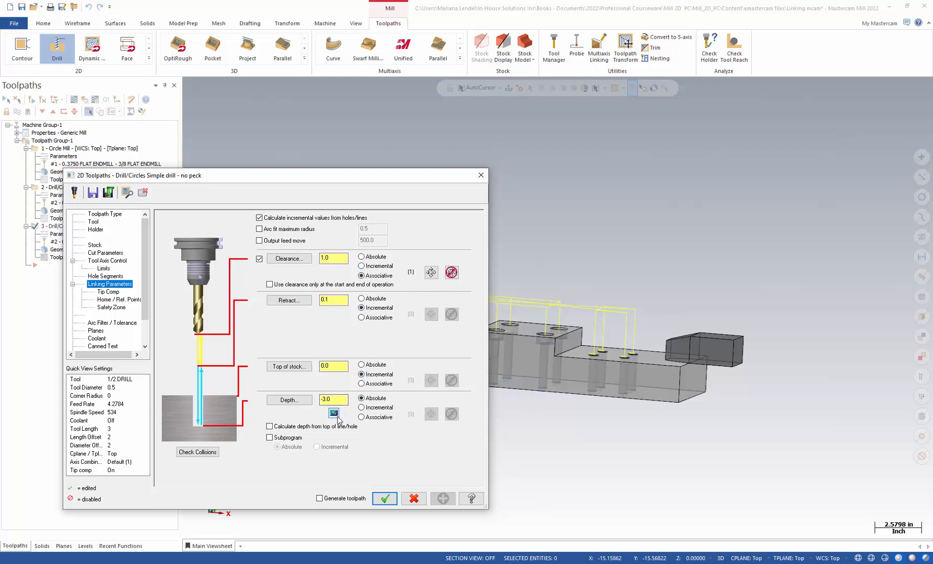
left_click(385, 498)
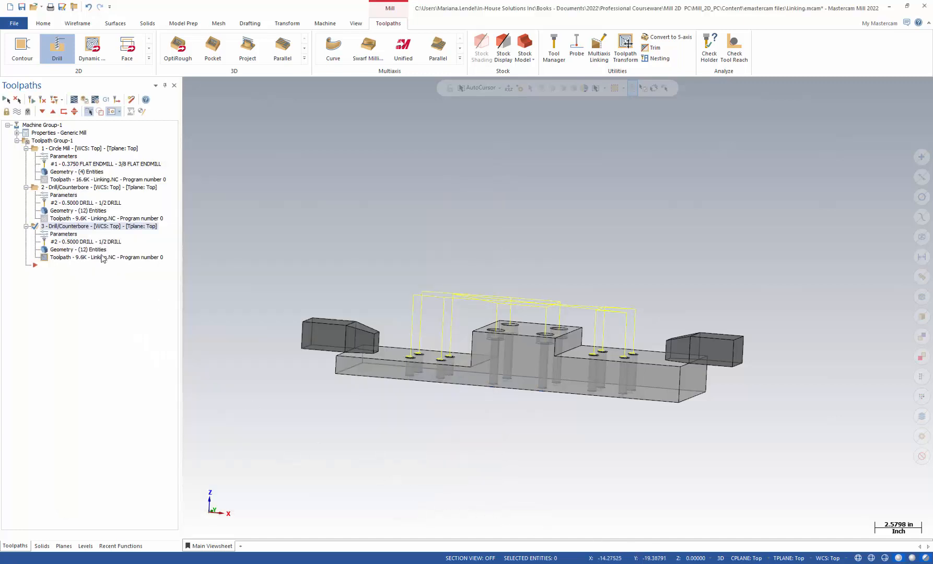
Step: Set the third drill toolpath's hole sort to Point to Point, starting at the left hole
middle_click_drag(417, 331, 401, 313)
scroll(401, 312, "up", 1)
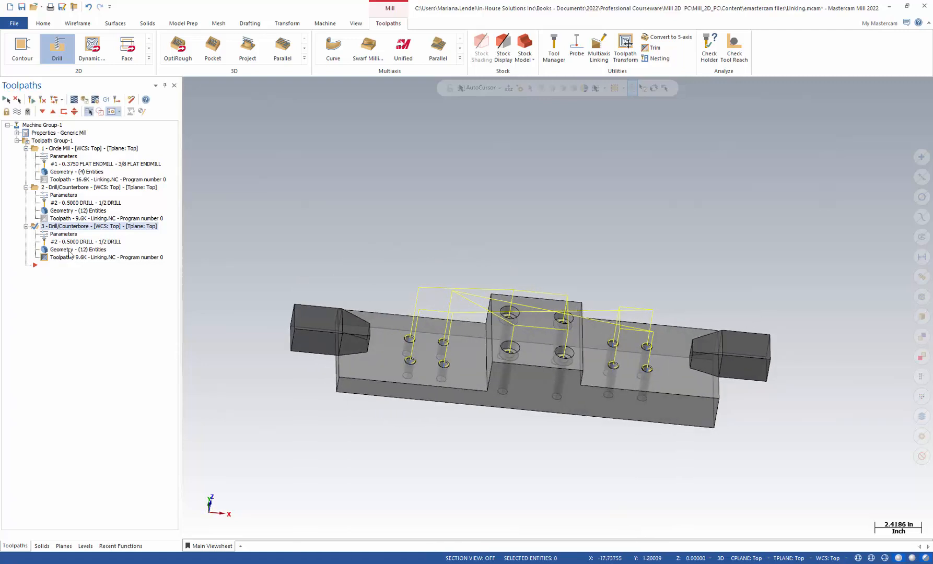
left_click(72, 255)
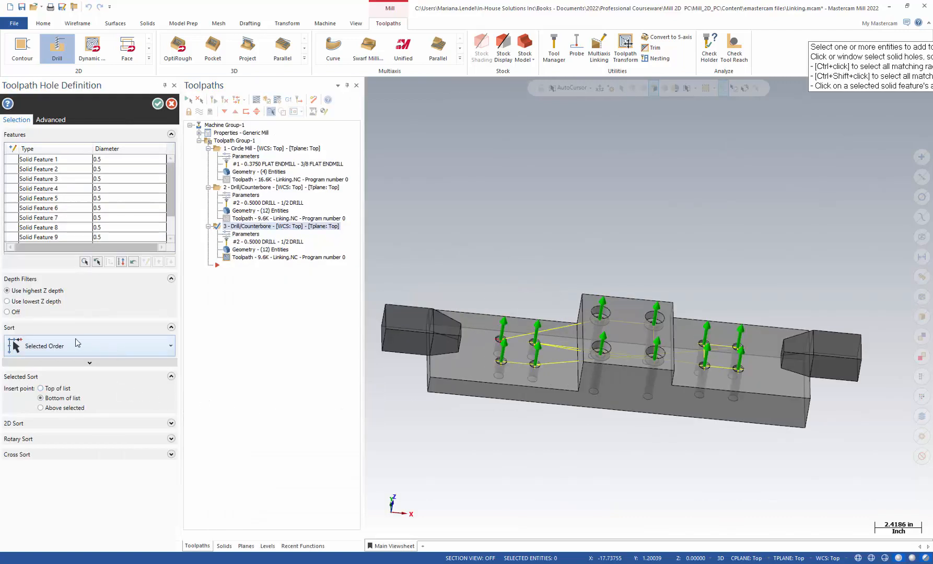
left_click(105, 348)
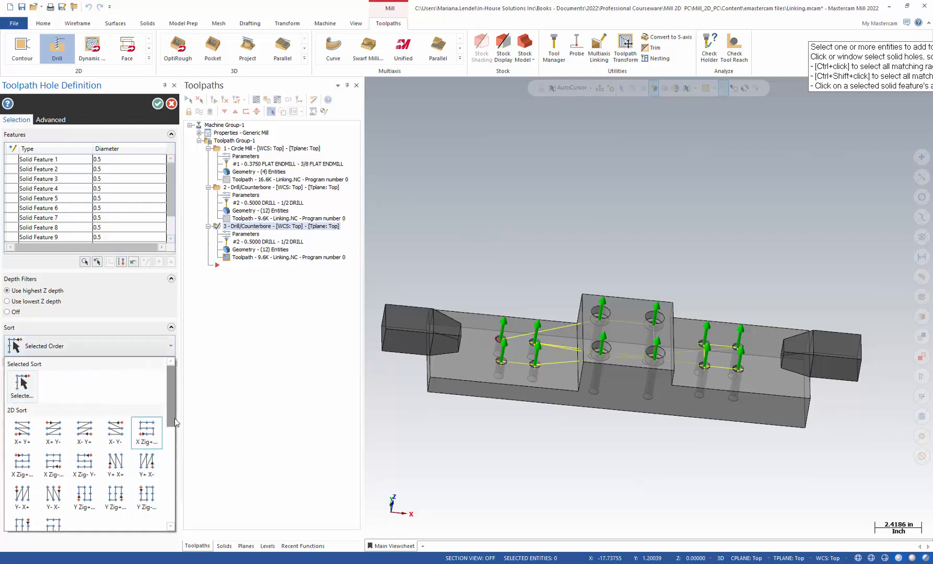
scroll(174, 418, "down", 3)
left_click(52, 402)
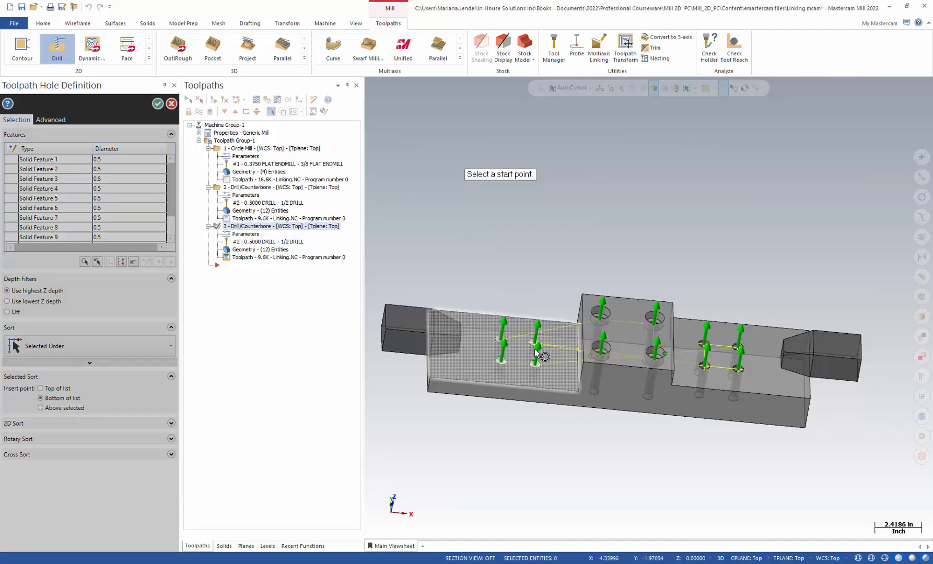
left_click(502, 341)
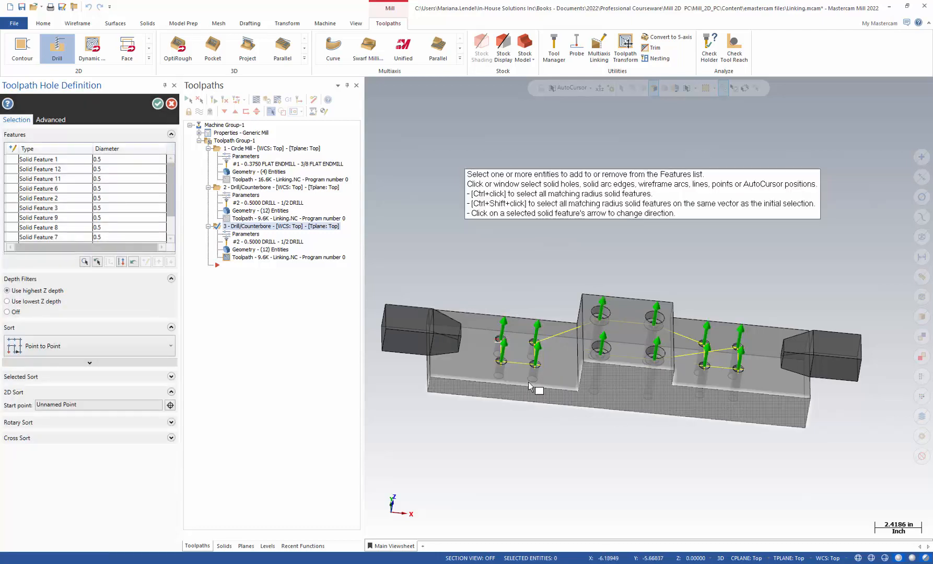
Step: Accept the new hole order and regenerate the out-of-date drill toolpath
key("alt+1")
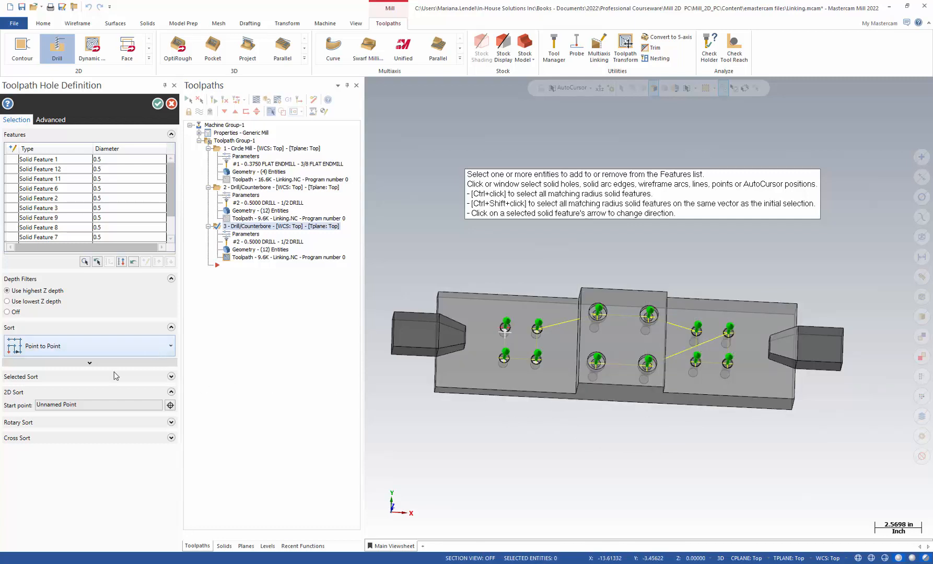
left_click(158, 104)
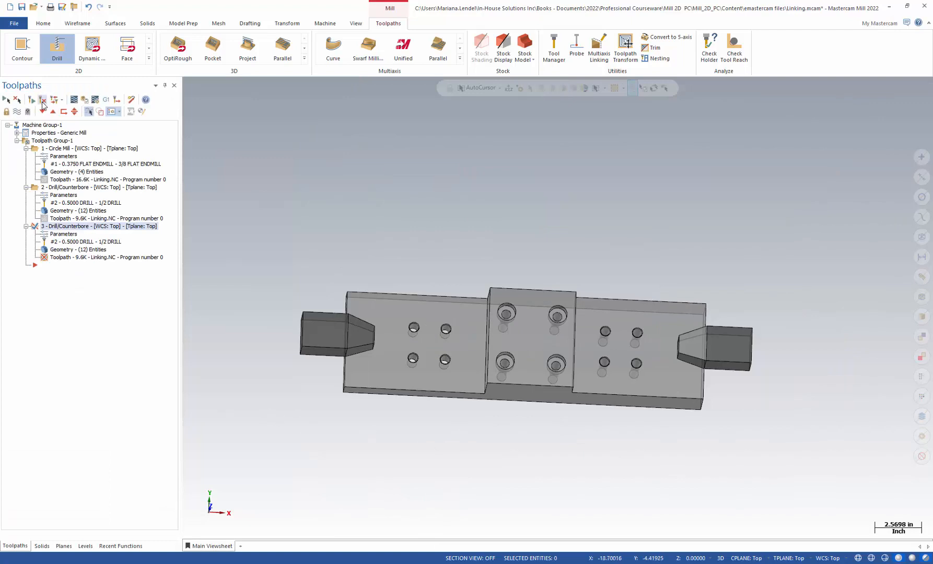
left_click(43, 101)
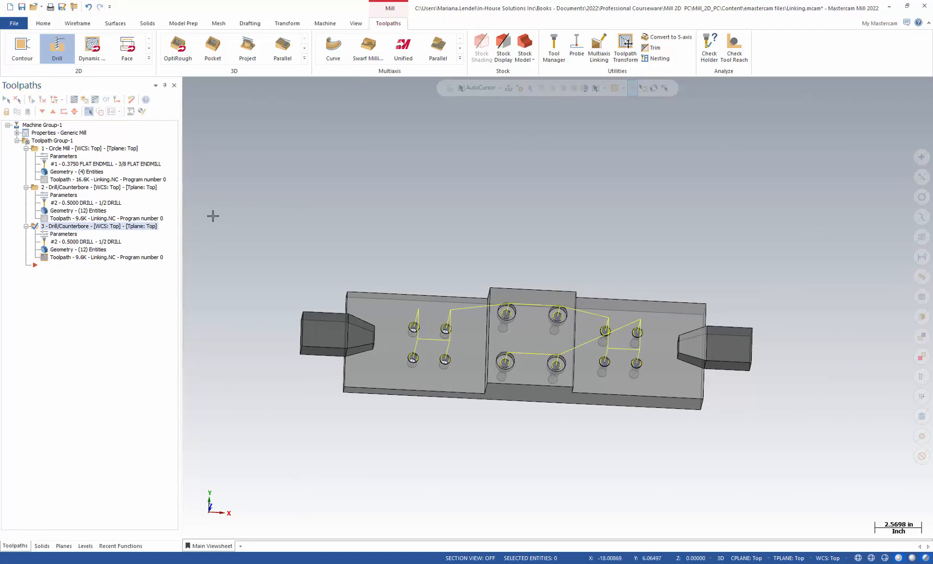
middle_click_drag(394, 185, 450, 468)
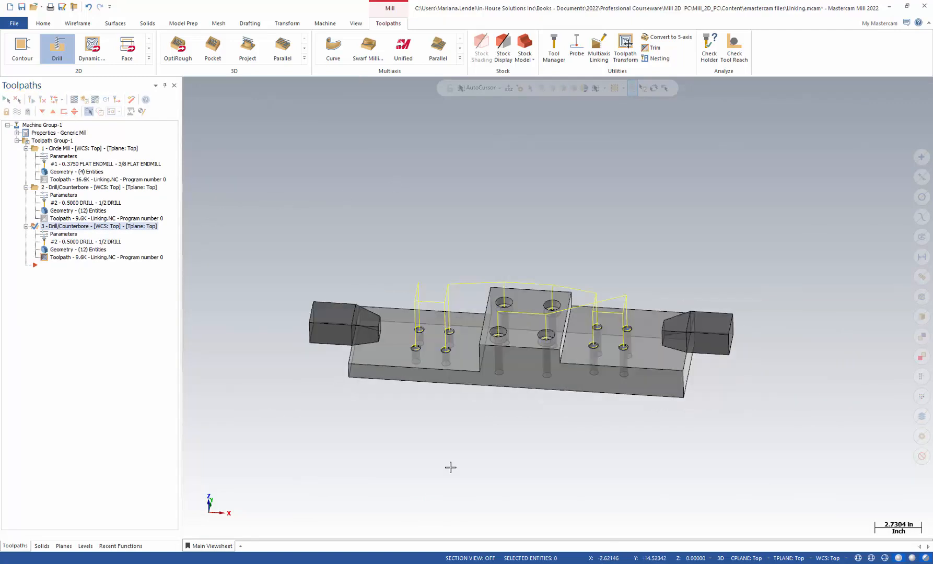